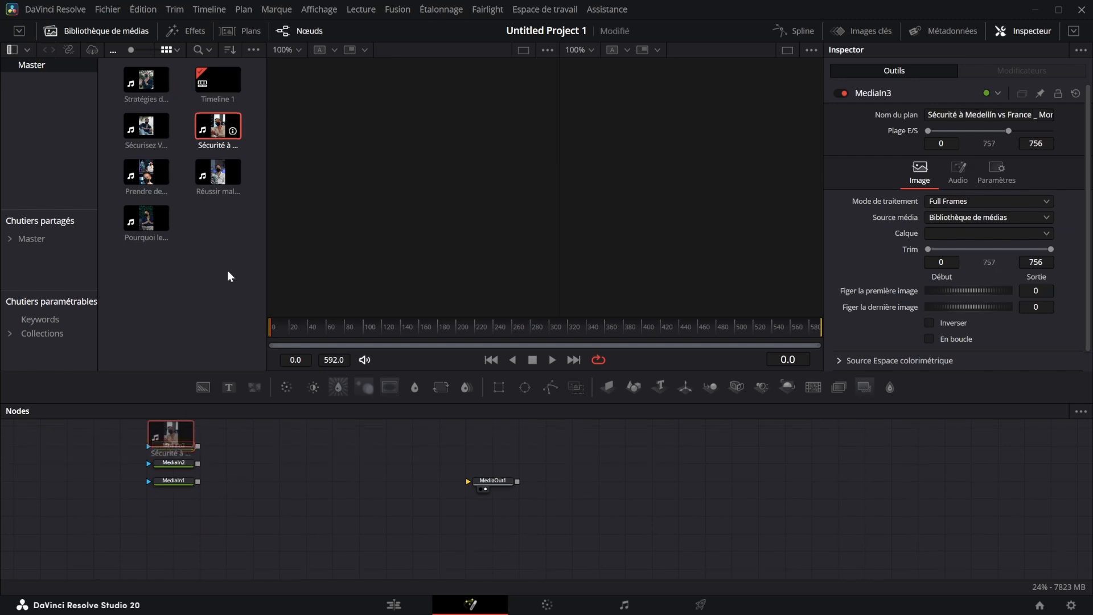
- Add the "Réussir malgré la concurrence", "Prendre de..." and "Pourquoi les Meilleurs Traders" clips to the node graph and show MediaIn5 in the second viewer
left_click_drag(218, 172, 170, 443)
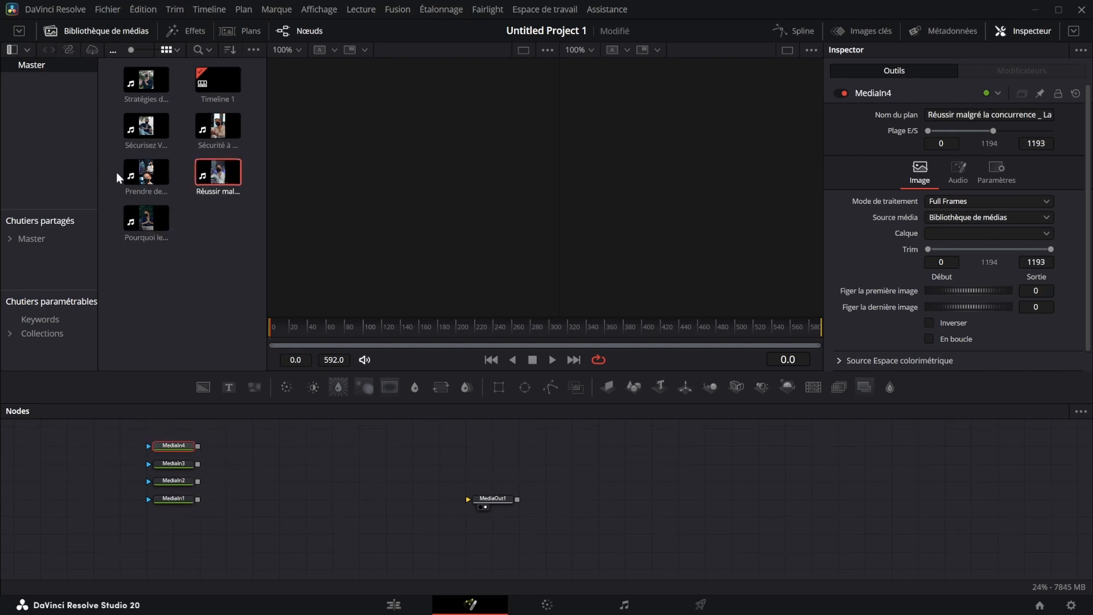
left_click_drag(126, 172, 195, 439)
left_click_drag(146, 218, 170, 444)
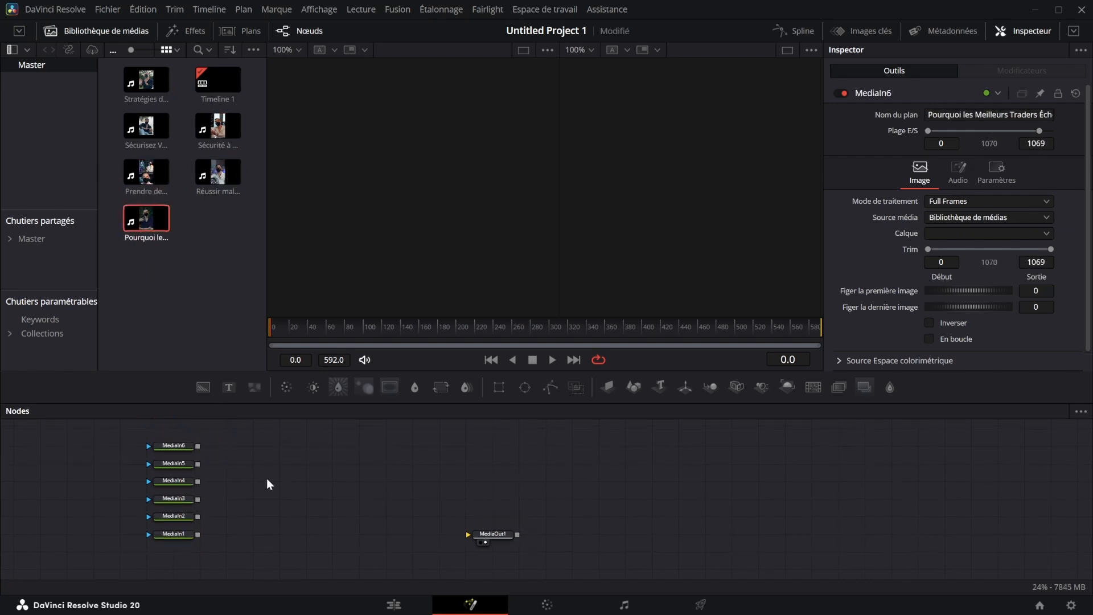
key("2")
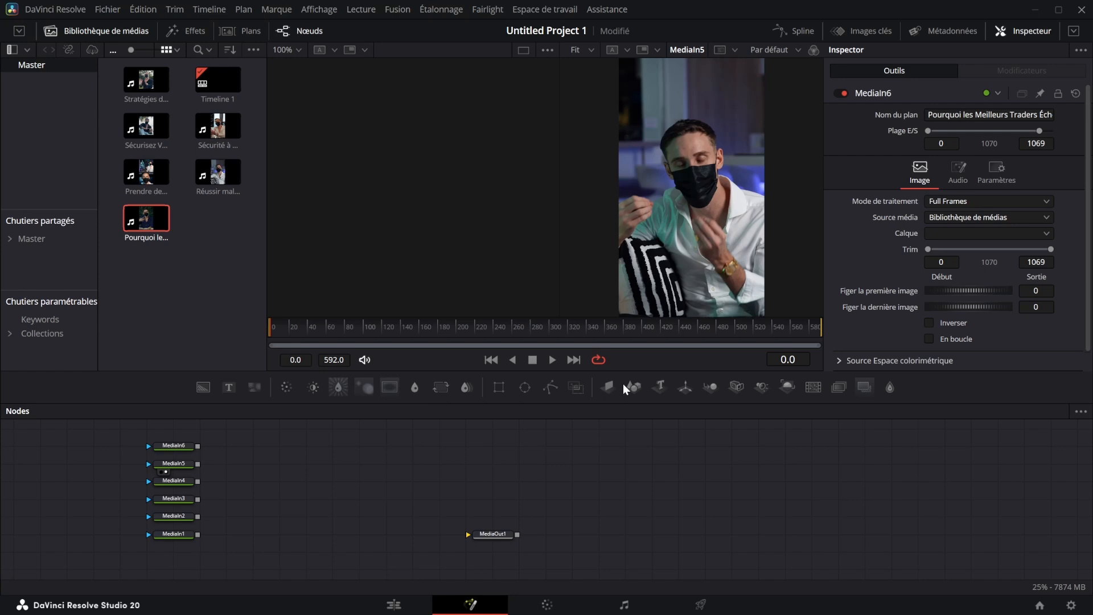
- Add an Image Plane 3D node and connect MediaIn6 to its input
key("shift+space")
type("Imga")
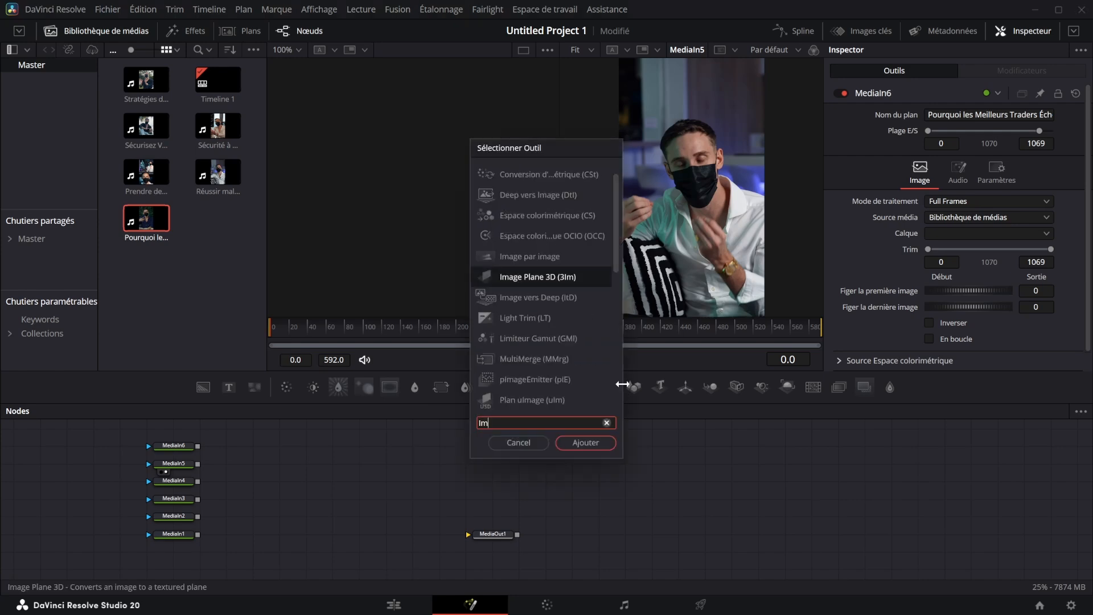
key("BackSpace")
key("BackSpace")
type("age")
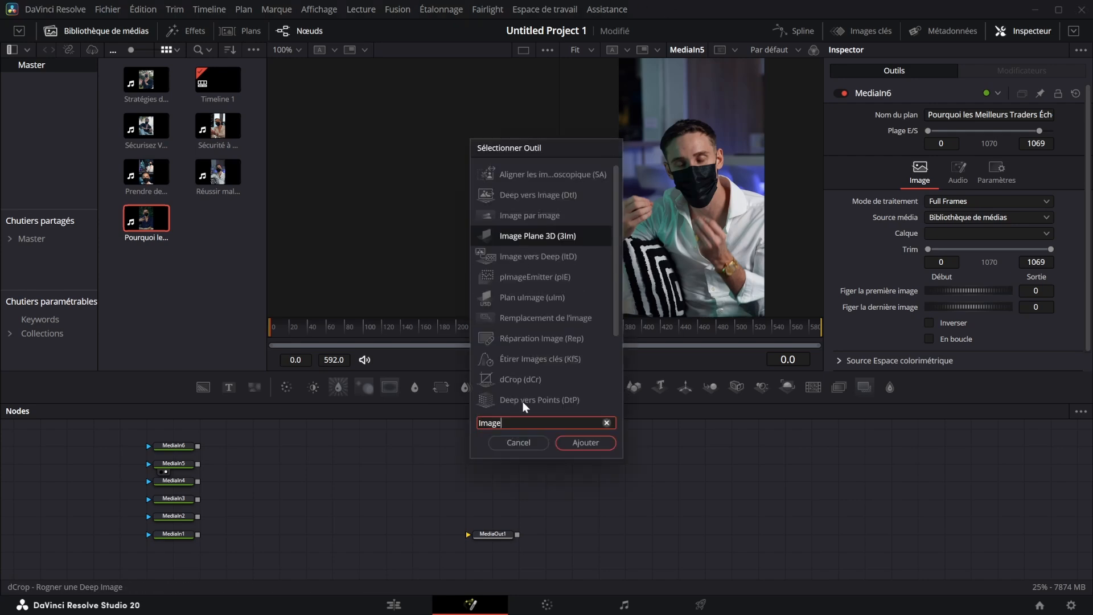
left_click(590, 443)
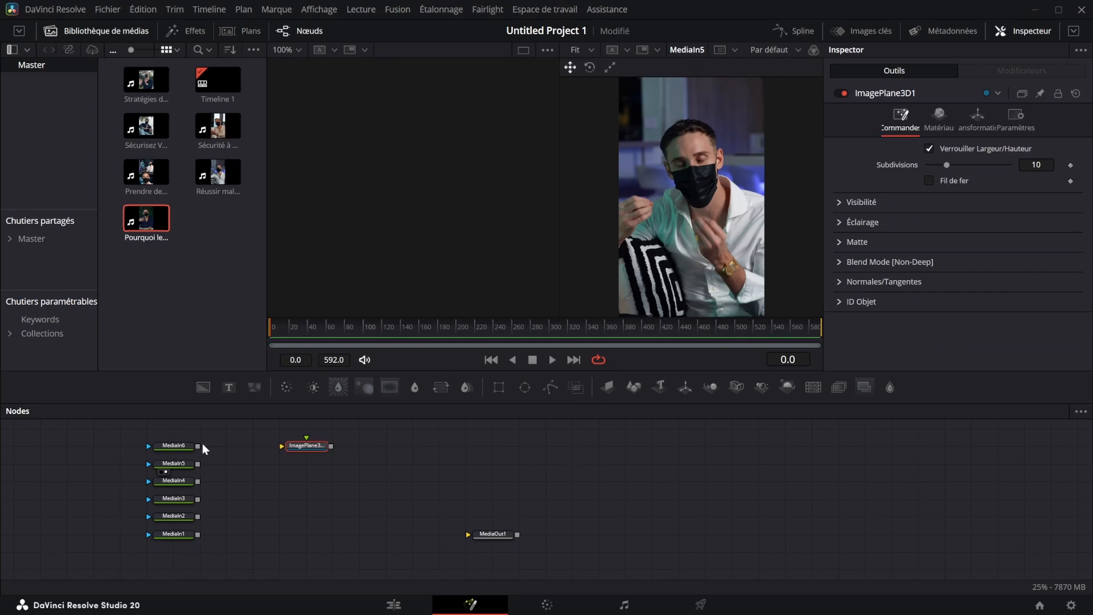
left_click_drag(199, 445, 244, 449)
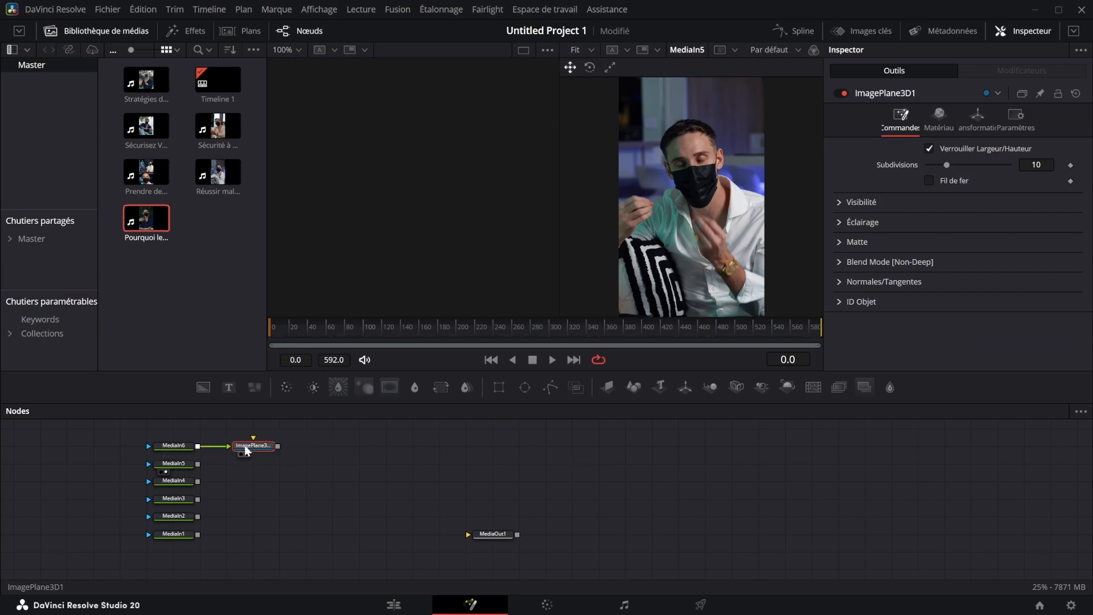
- Duplicate the Image Plane 3D node five times and connect MediaIn5 through MediaIn1 each to its own copy
key("ctrl+c")
key("ctrl+v")
key("ctrl+v")
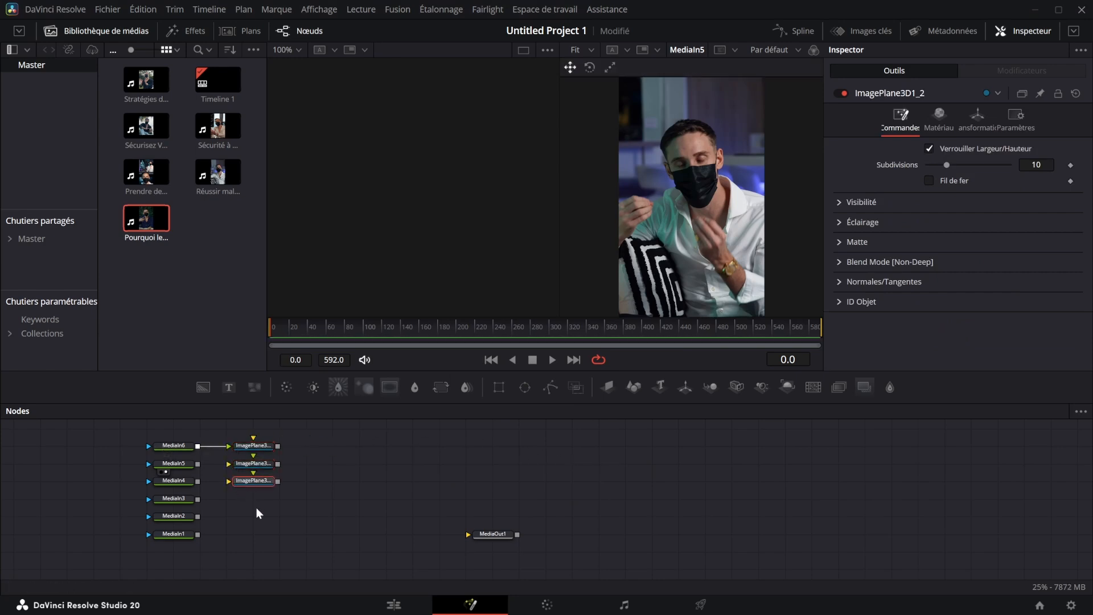
key("ctrl+v")
key("ctrl+v")
key("ctrl+v")
left_click_drag(197, 463, 229, 534)
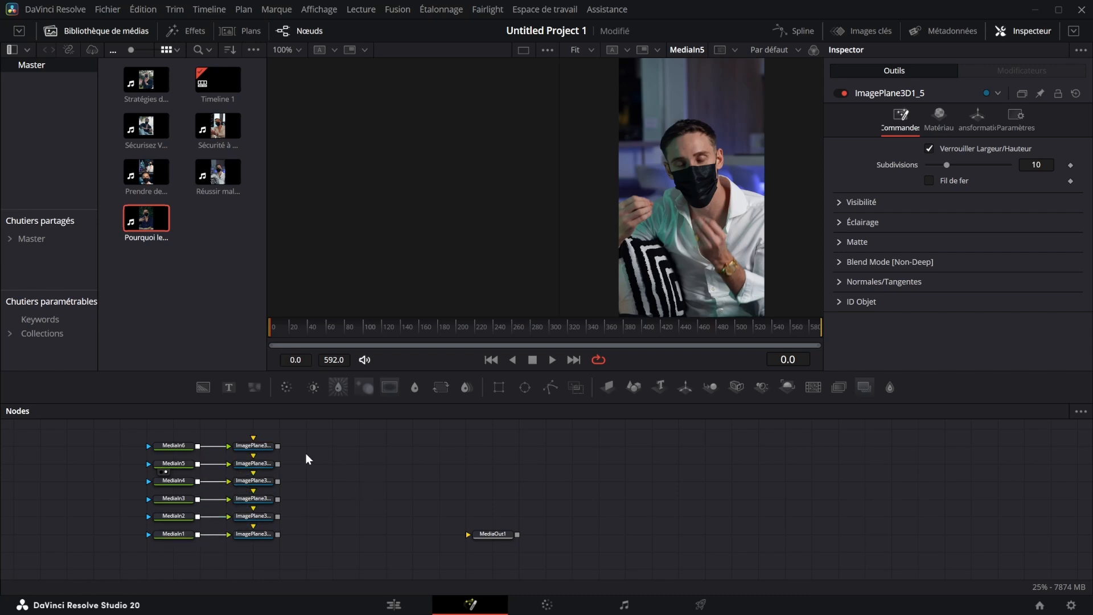
- Combine the Image Plane 3D nodes in one Merge 3D node by wiring the planes' outputs into it
left_click_drag(278, 446, 350, 465)
left_click_drag(278, 482, 326, 465)
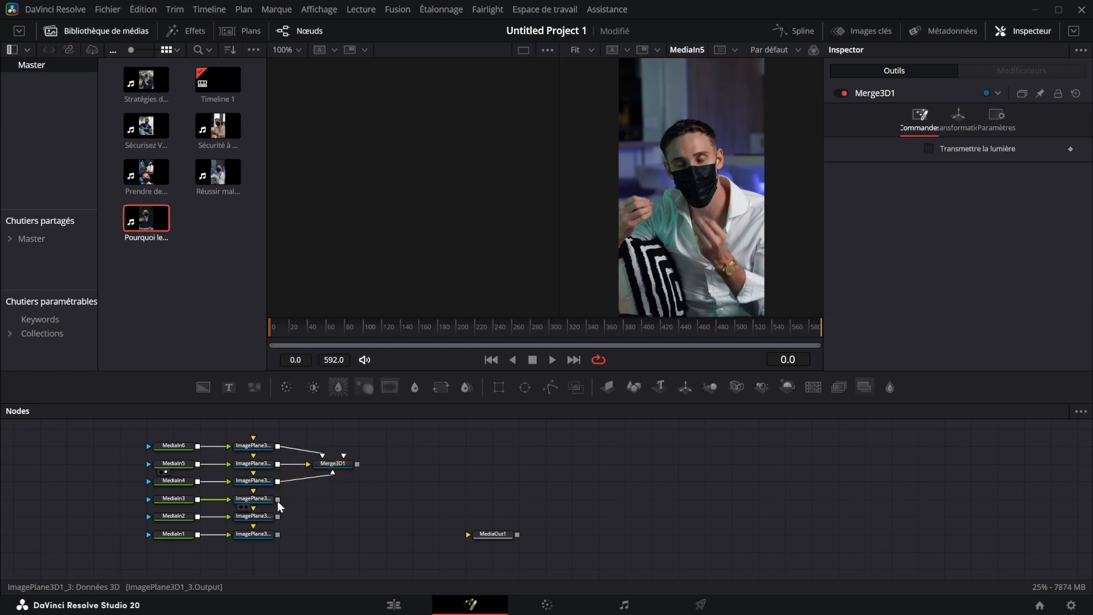
left_click_drag(277, 500, 328, 466)
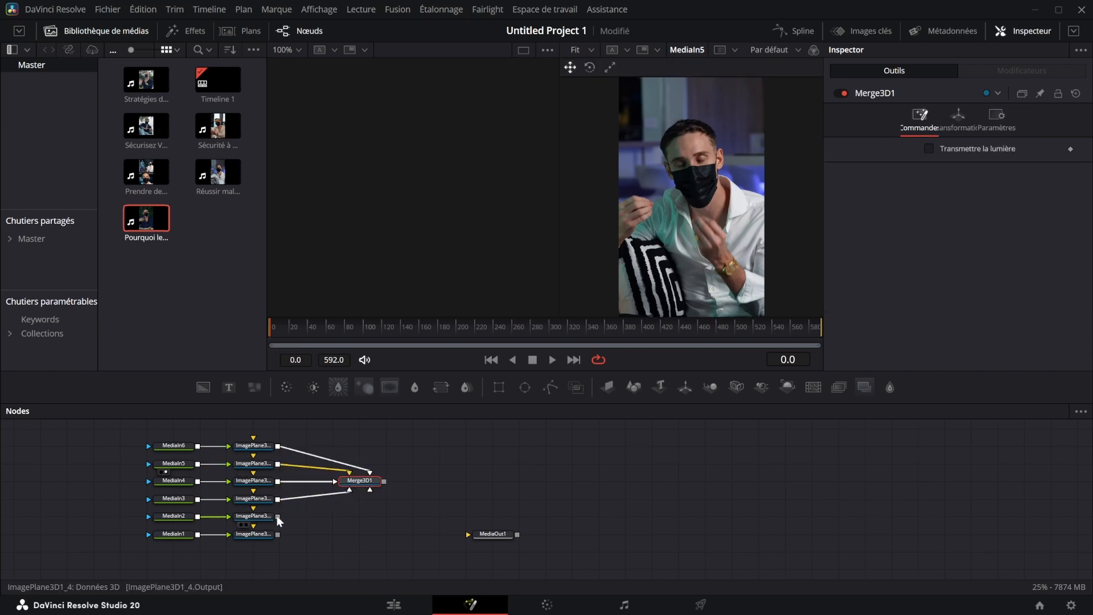
left_click_drag(283, 517, 368, 489)
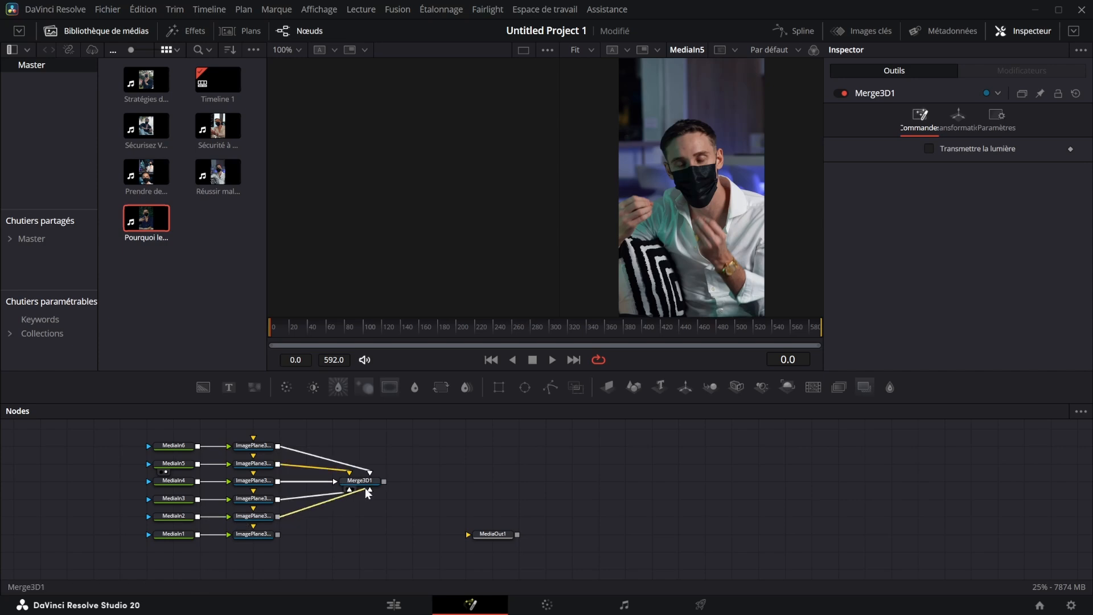
left_click_drag(278, 534, 370, 489)
- Show the Merge 3D node in the first viewer and examine the stacked image planes in the perspective view
key("1")
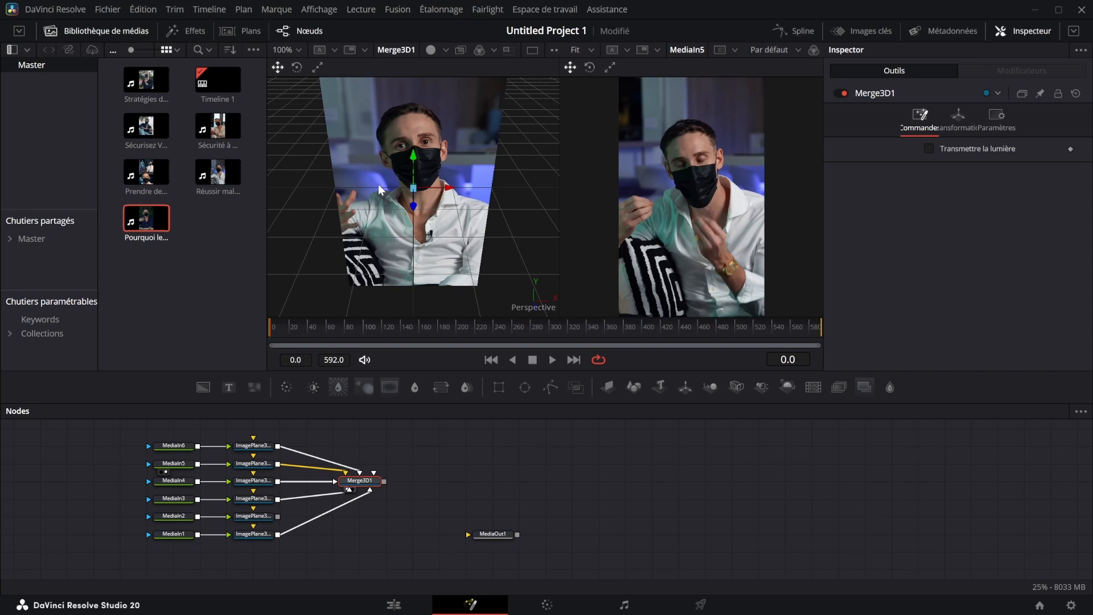
scroll(442, 181, "down", 8)
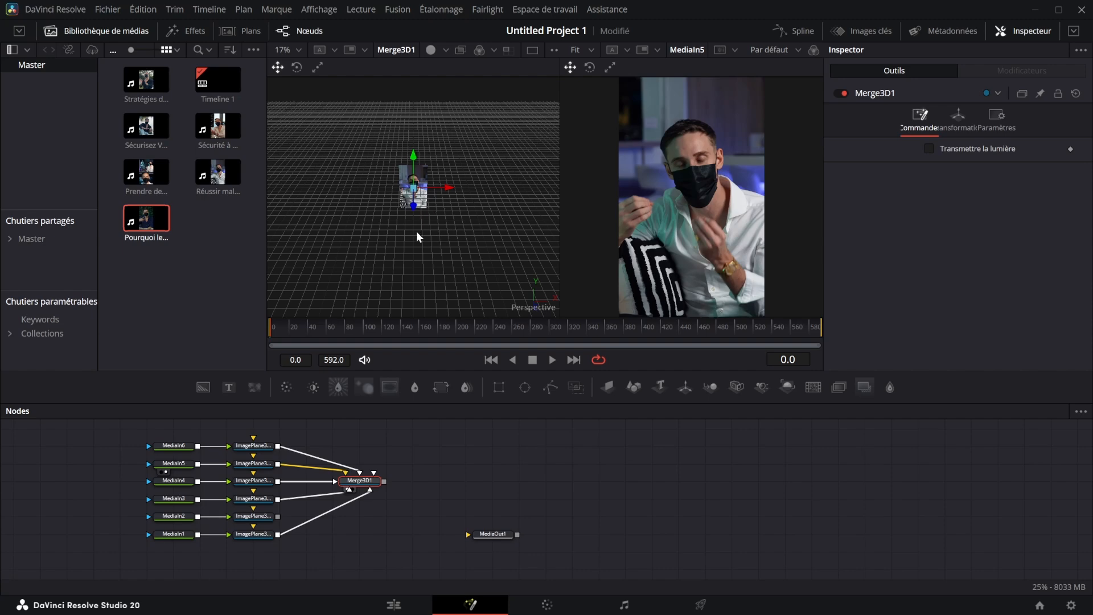
scroll(417, 165, "up", 3)
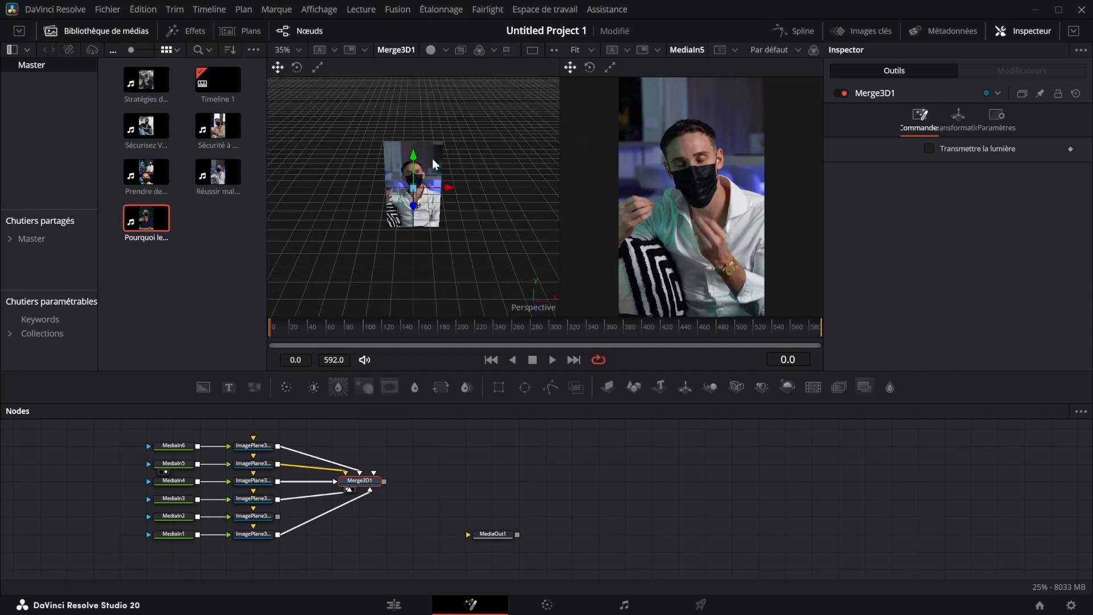
scroll(438, 183, "up", 5)
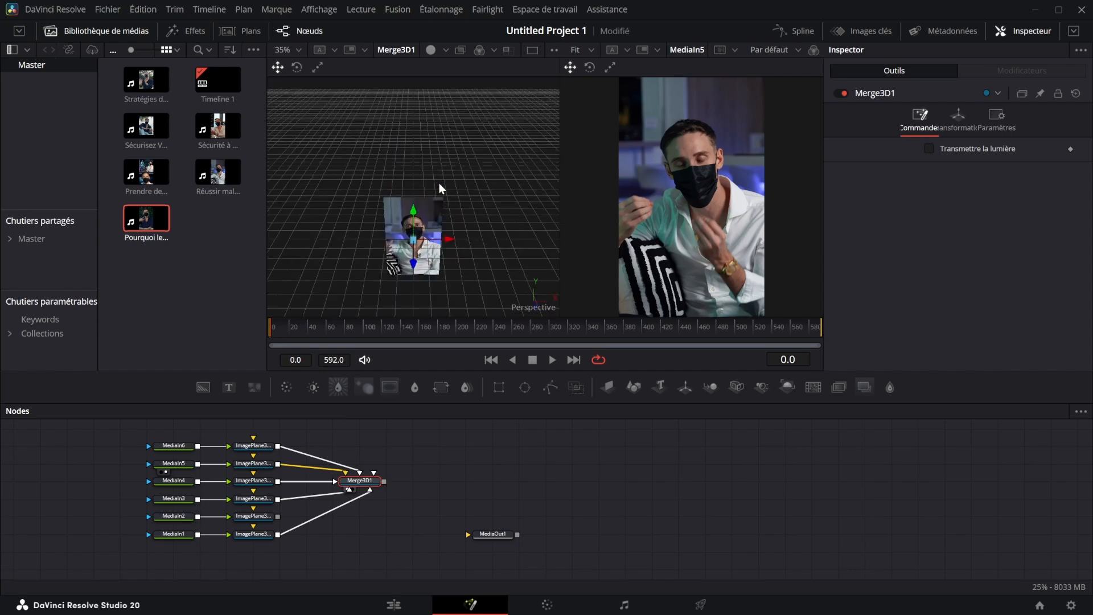
scroll(427, 209, "down", 10)
scroll(428, 212, "up", 5)
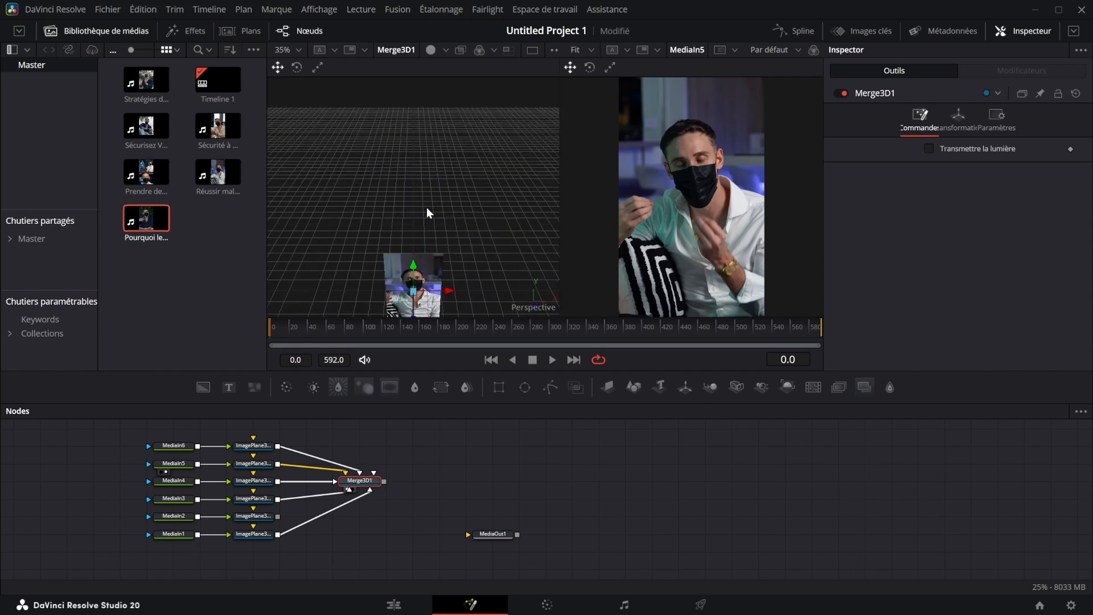
scroll(428, 211, "down", 3)
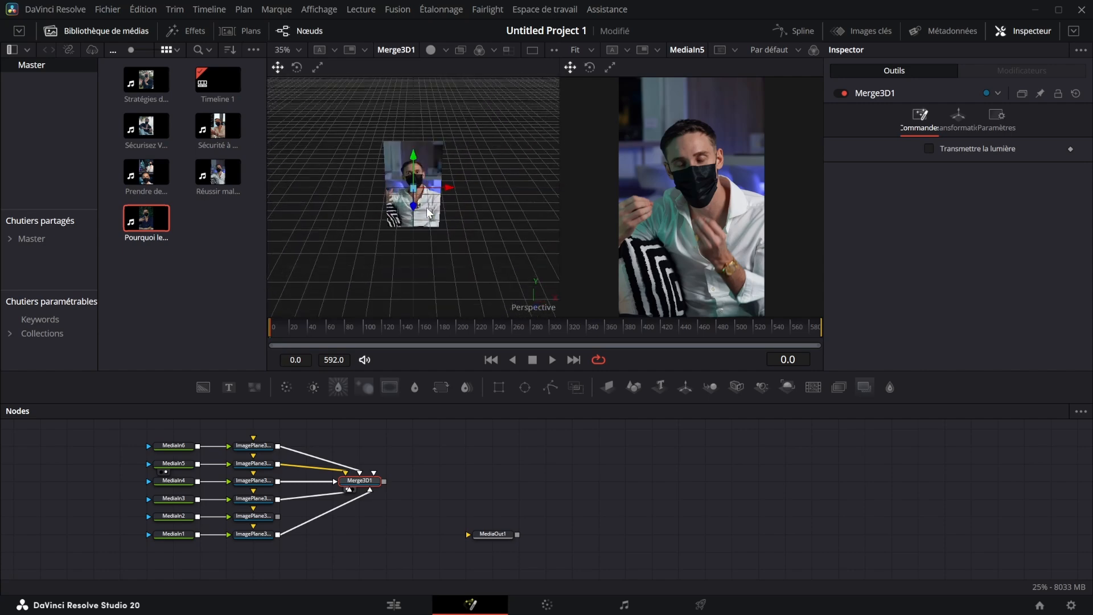
scroll(428, 212, "up", 5)
scroll(428, 212, "down", 5)
scroll(428, 212, "up", 2)
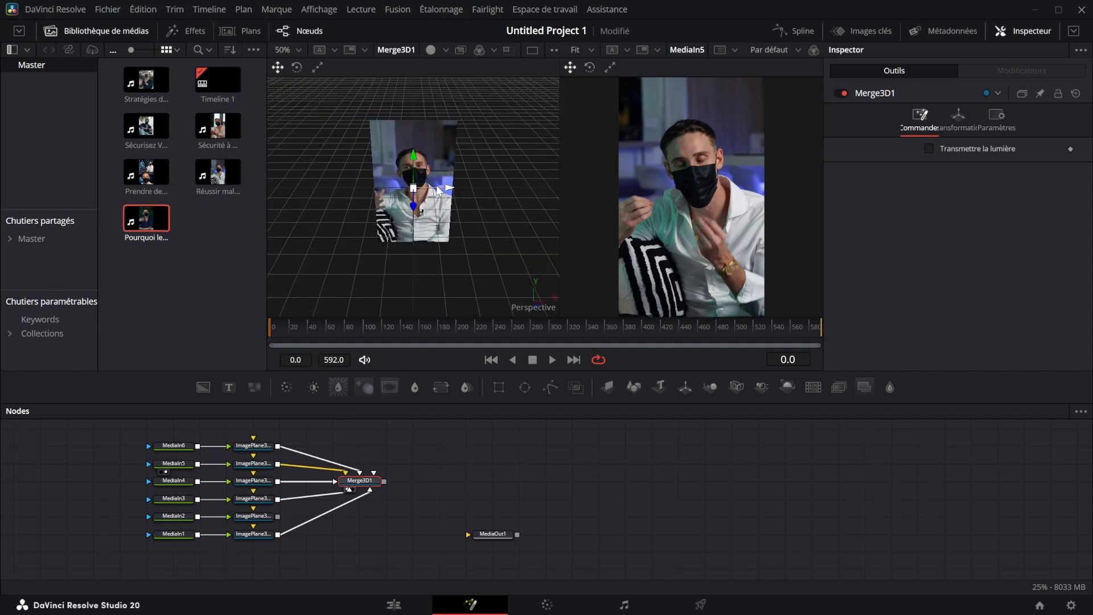
mouse_move(426, 191)
left_mouse_down()
mouse_move(799, 156)
mouse_move(317, 214)
mouse_move(410, 298)
mouse_move(802, 195)
mouse_move(416, 182)
left_mouse_up()
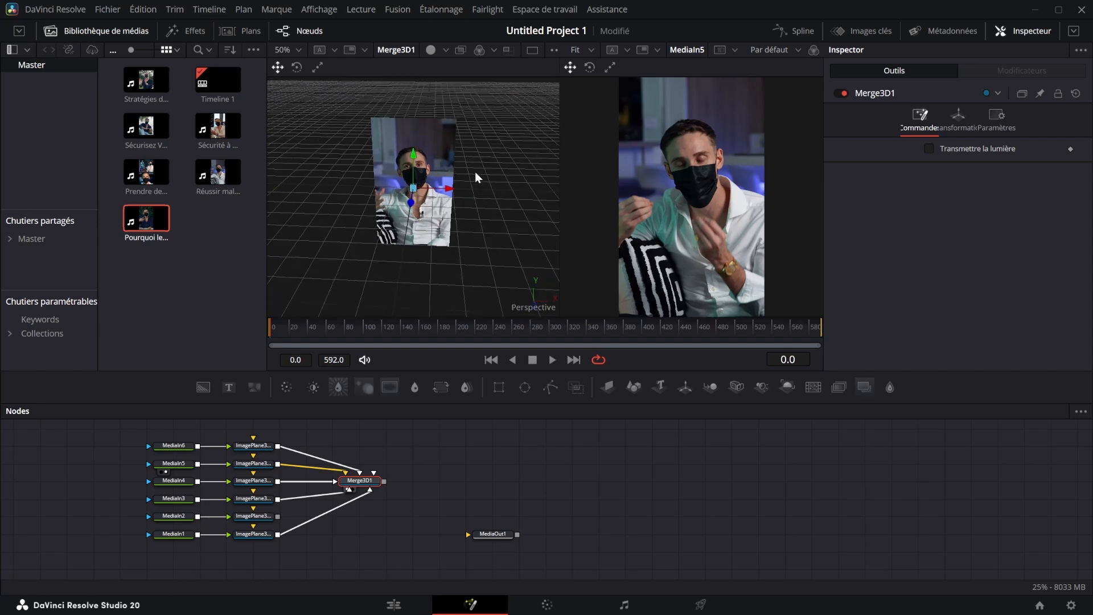
- Make room before Merge3D1, insert a Transformation 3D node after MediaIn6's image plane, and expand its Pivot settings
left_click_drag(360, 481, 466, 481)
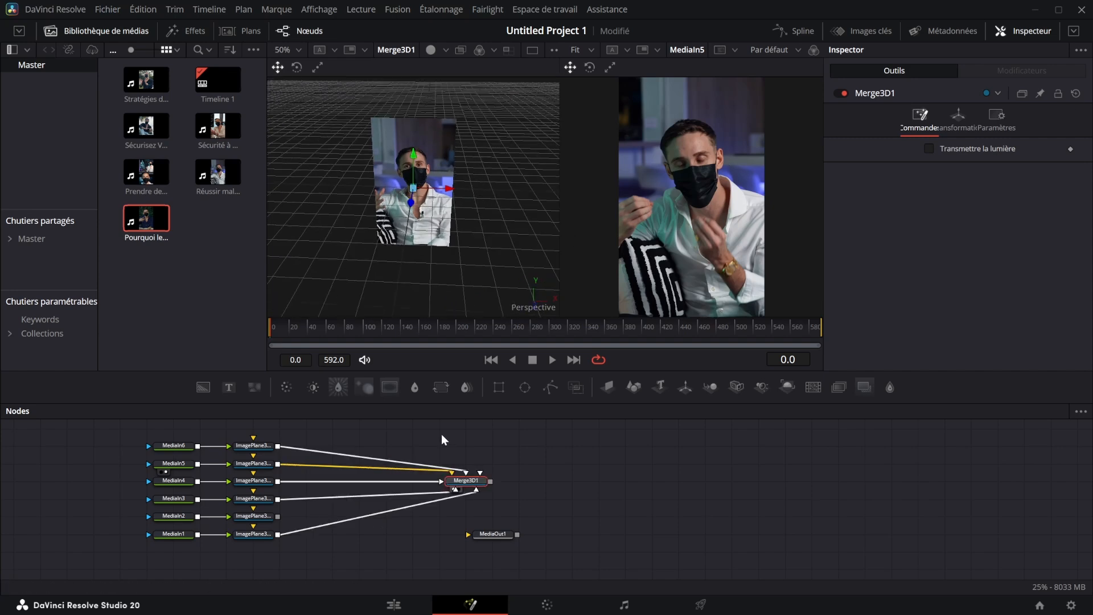
left_click(548, 450)
left_click(253, 446)
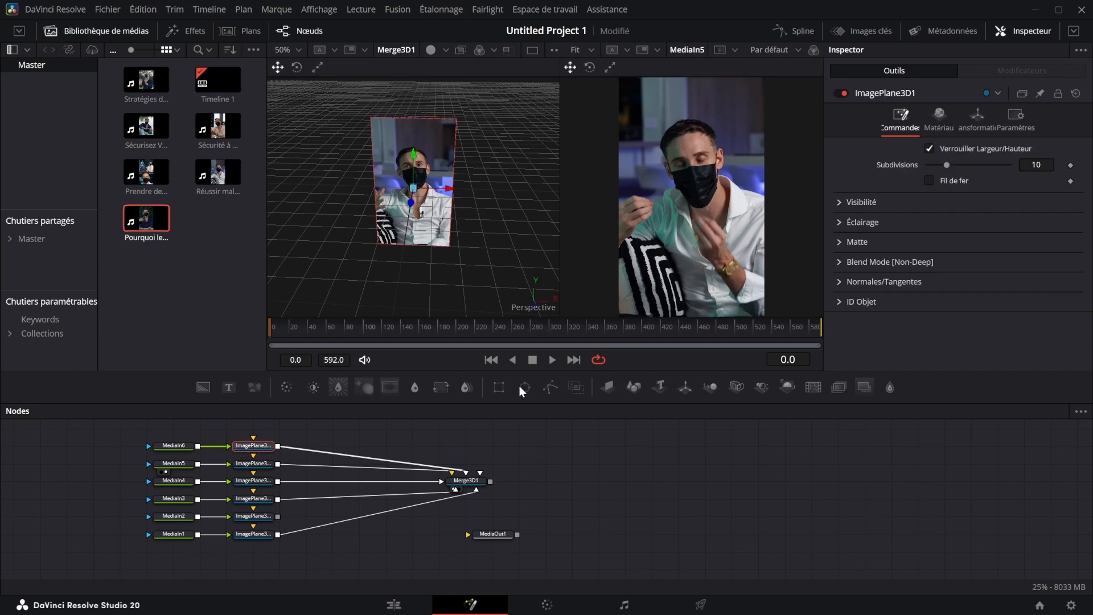
left_click(975, 116)
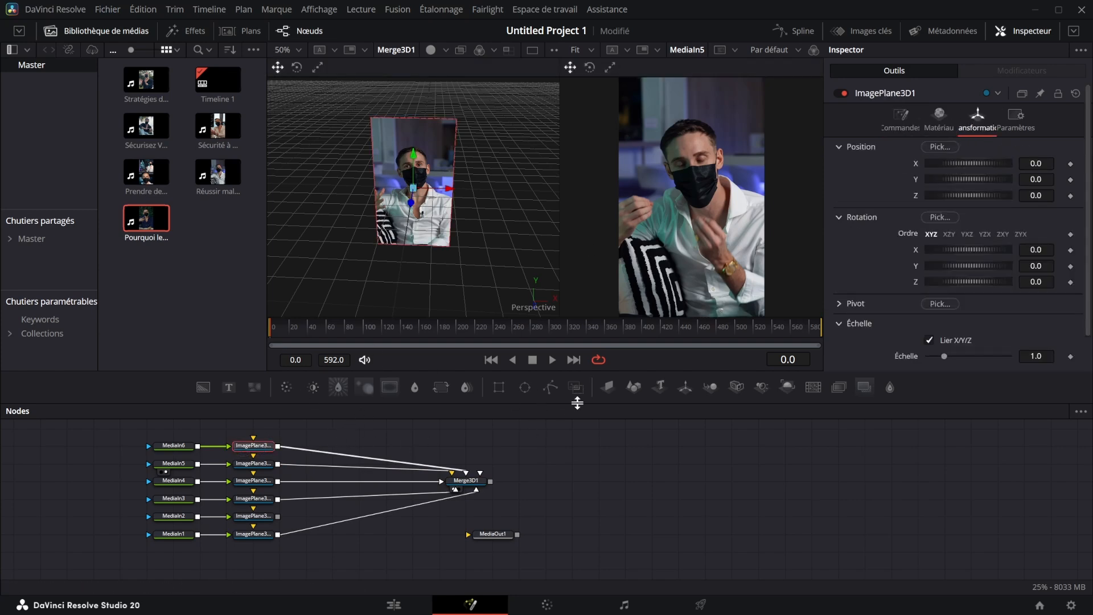
key("shift+space")
type("Image")
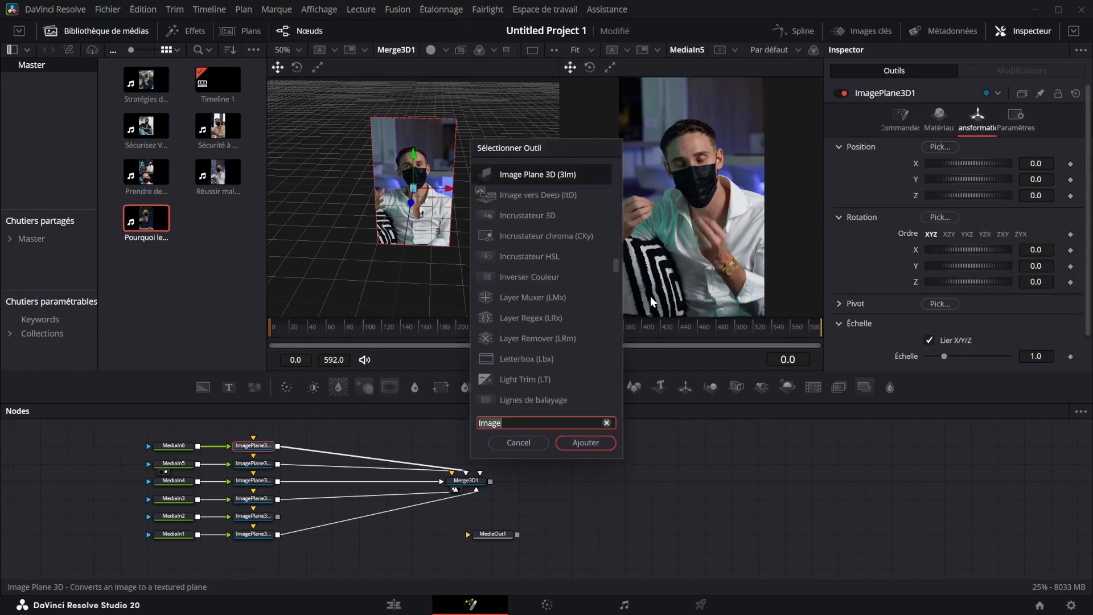
type("transfor")
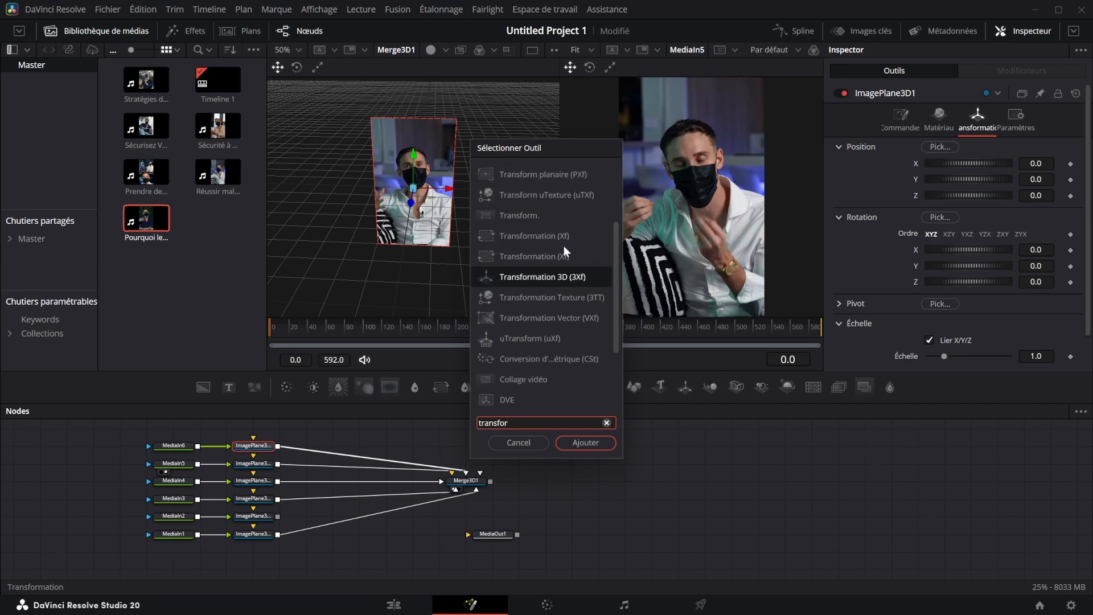
left_click(585, 443)
left_click_drag(316, 448, 343, 449)
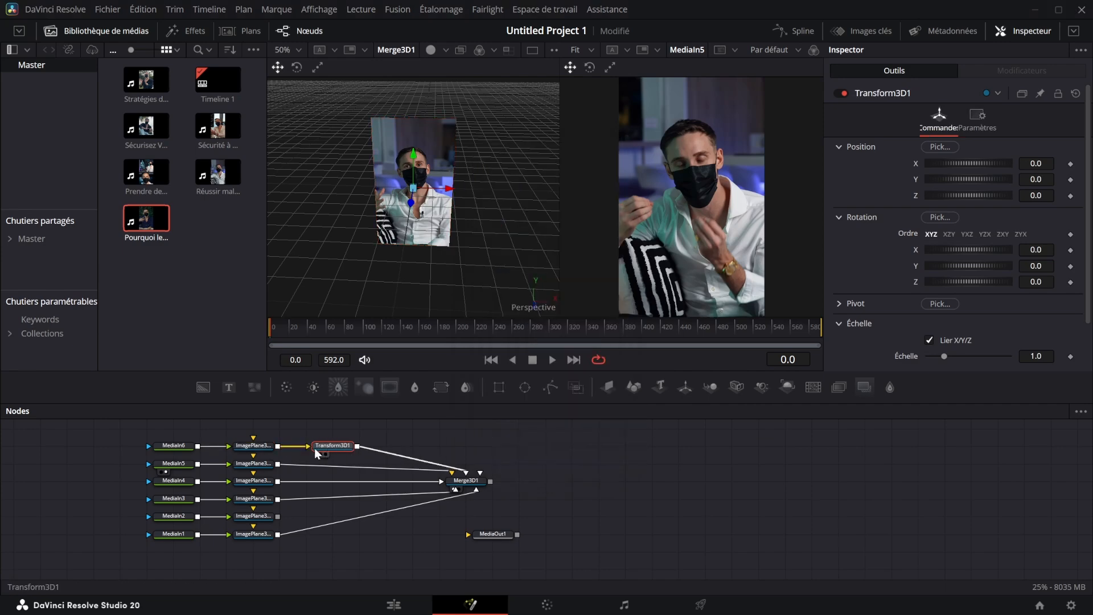
left_click(841, 304)
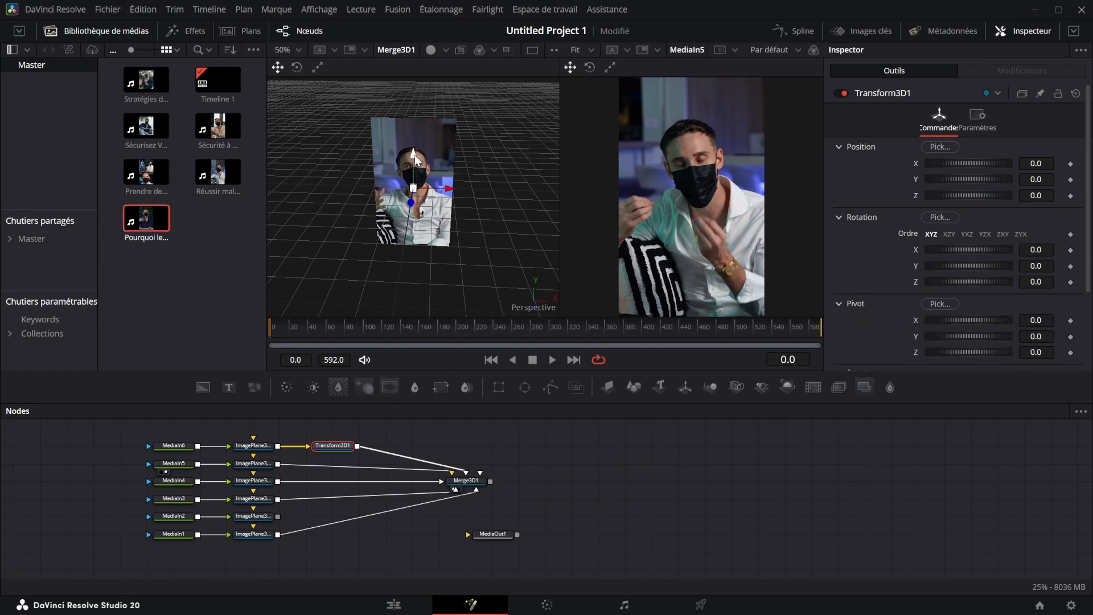
- Try moving MediaIn6's image plane to an X position of -1.5, and undo the move
left_click_drag(411, 203, 357, 183)
left_click_drag(1046, 164, 988, 164)
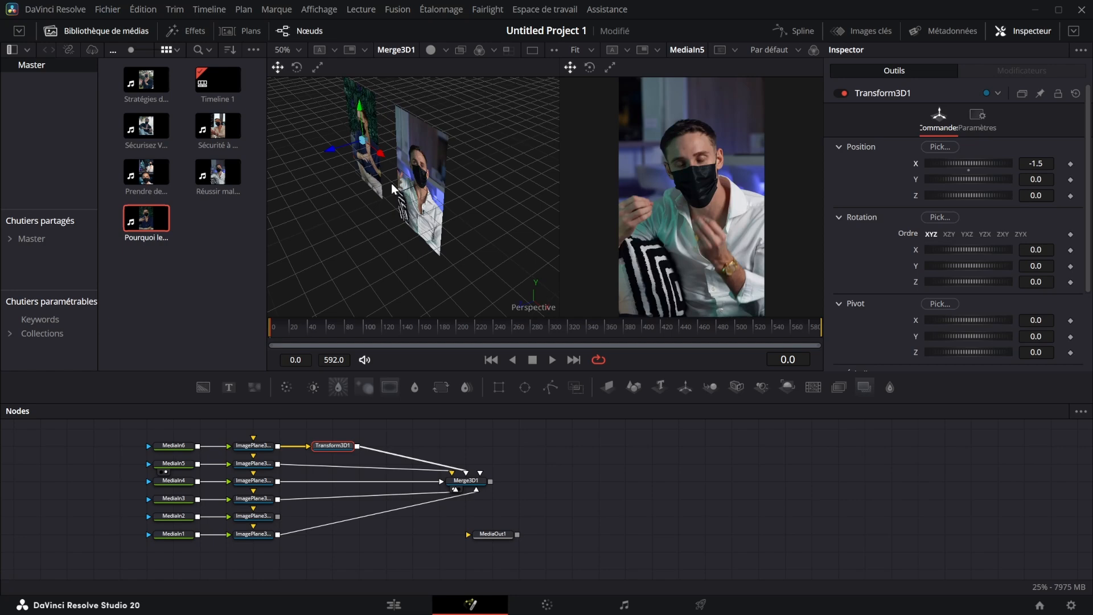
key("ctrl+z")
scroll(1017, 274, "down", 2)
scroll(1024, 271, "up", 2)
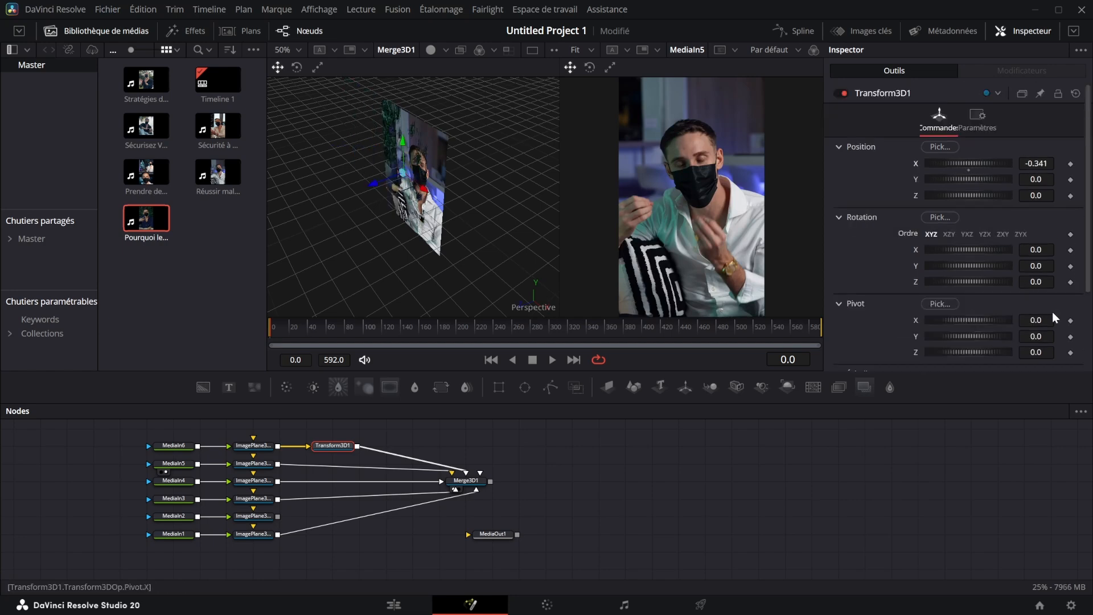
- Try a Z pivot of -1.216 with a Y rotation of 59.2 on Transform3D1, and undo the transform changes
left_click_drag(1039, 351, 1019, 352)
left_click_drag(1045, 265, 1072, 265)
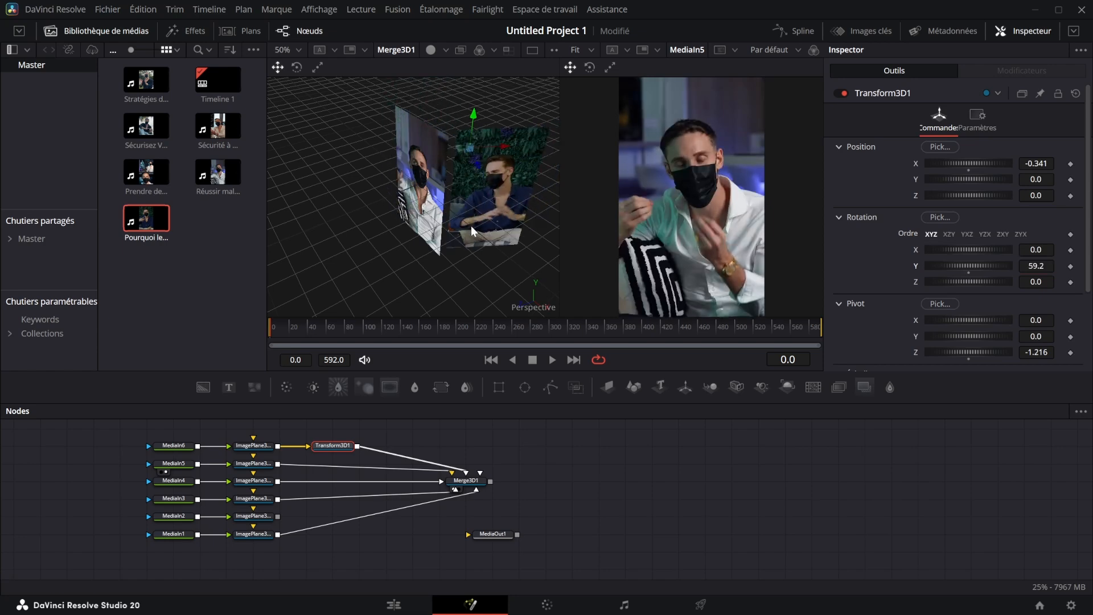
key("ctrl+z")
key("ctrl+z")
key("ctrl+z")
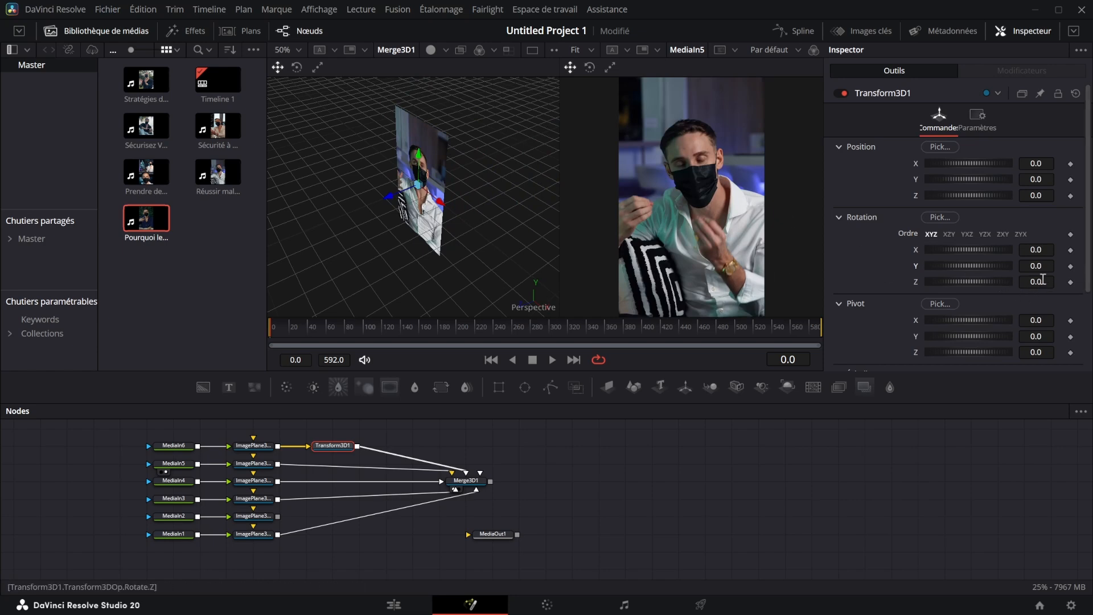
- Set the Z pivot of Transform3D1 to -1
left_click(1049, 352)
type("-1")
key("Return")
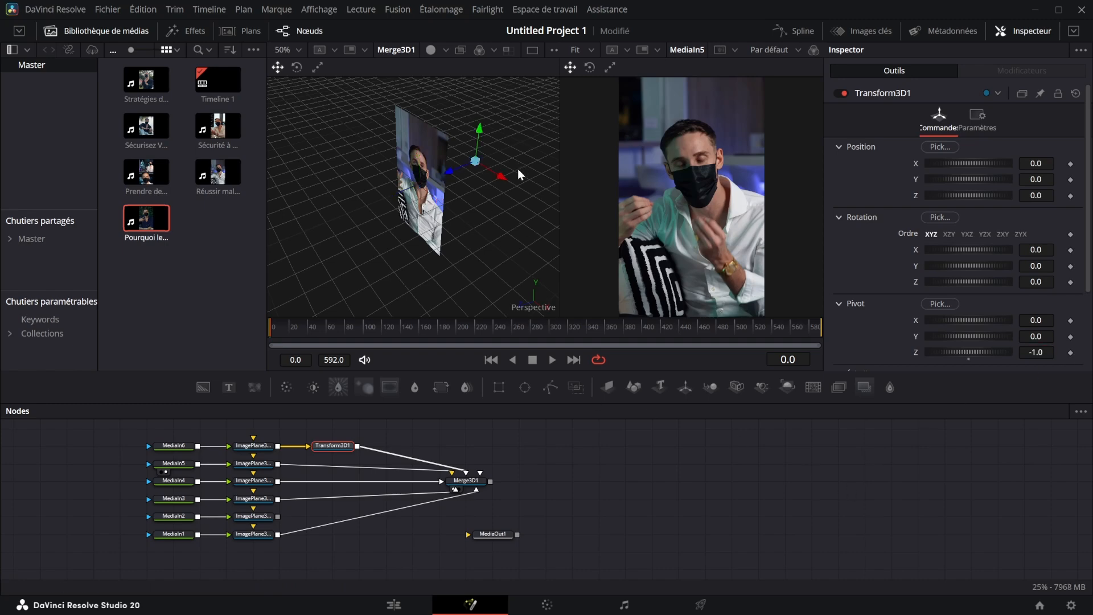
left_click_drag(519, 171, 367, 185)
left_click_drag(481, 201, 525, 193)
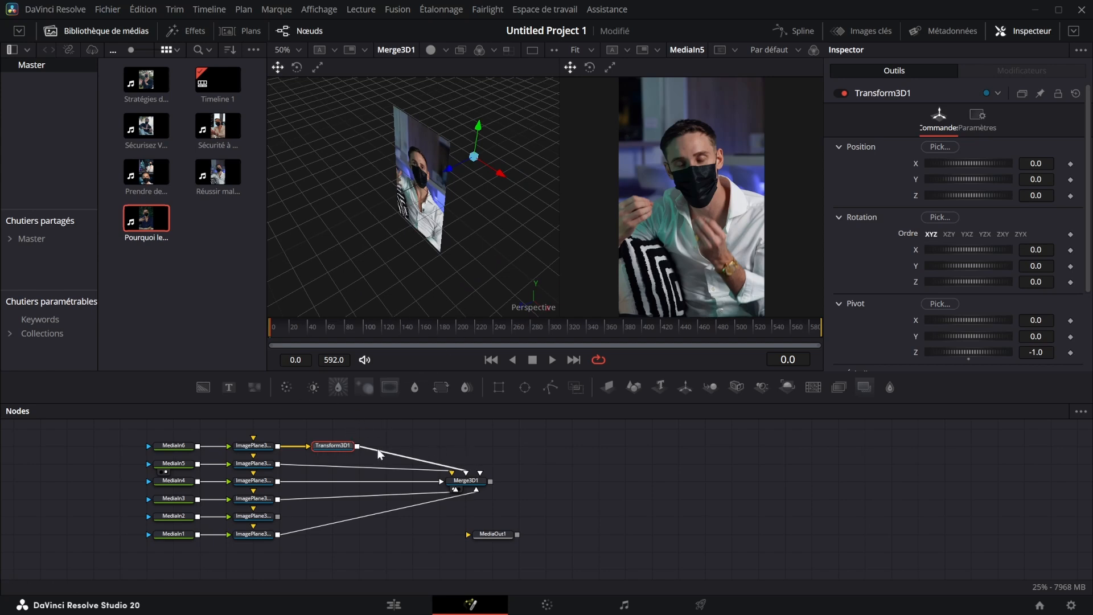
- Paste copies of Transform3D1 after the image planes of MediaIn5 through MediaIn1, and align Transform3D1 in the same column
left_click(262, 464)
key("ctrl+v")
left_click(260, 483)
key("ctrl+v")
left_click(272, 498)
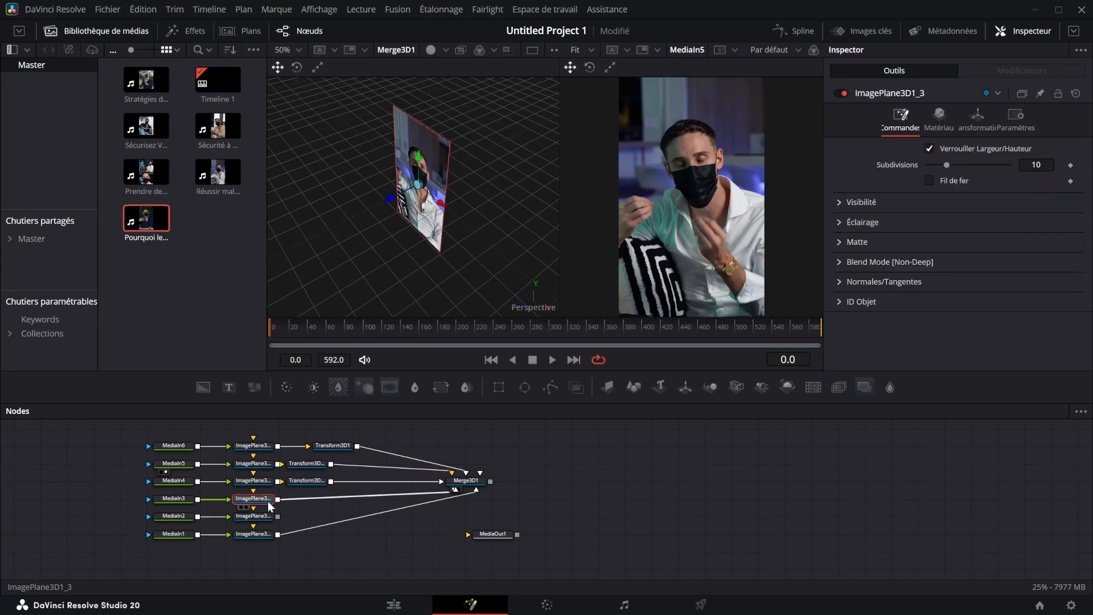
key("ctrl+v")
left_click(269, 514)
key("ctrl+v")
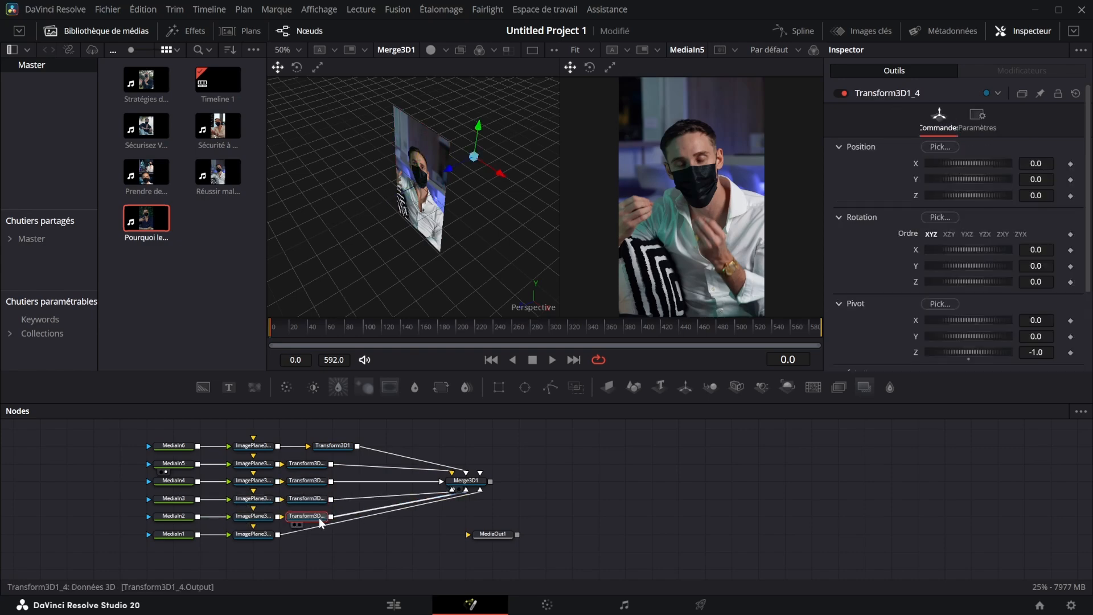
left_click(265, 538)
key("ctrl+v")
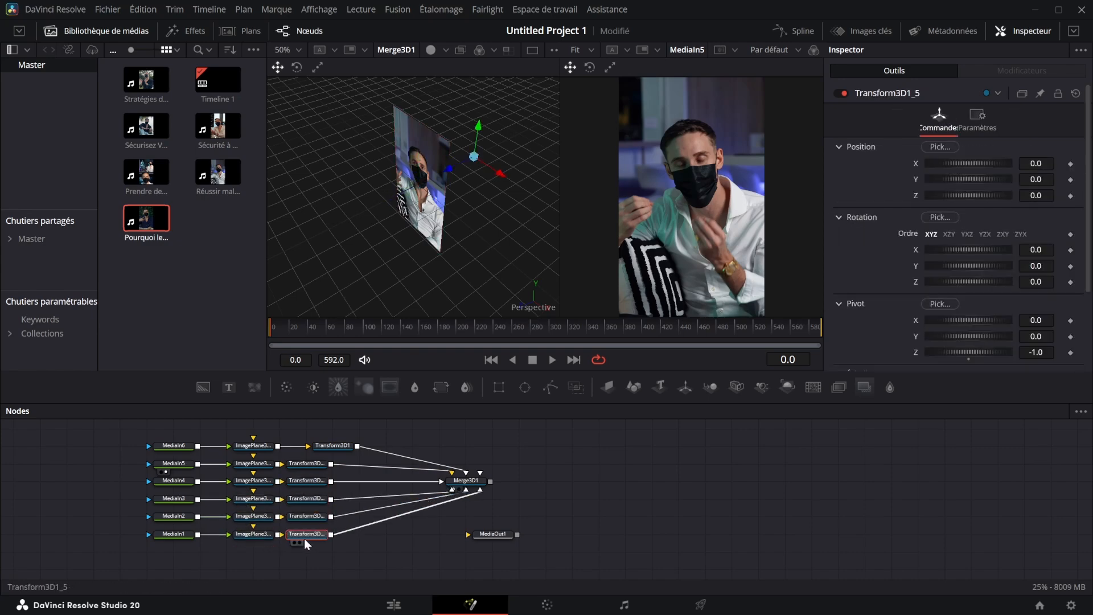
left_click_drag(330, 445, 303, 445)
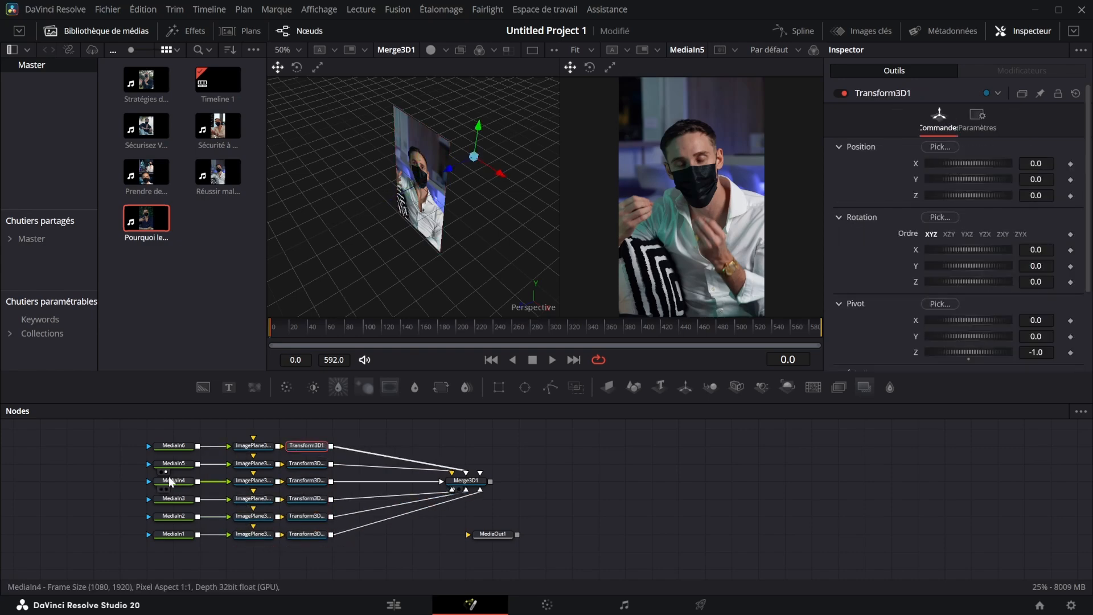
left_click(580, 447)
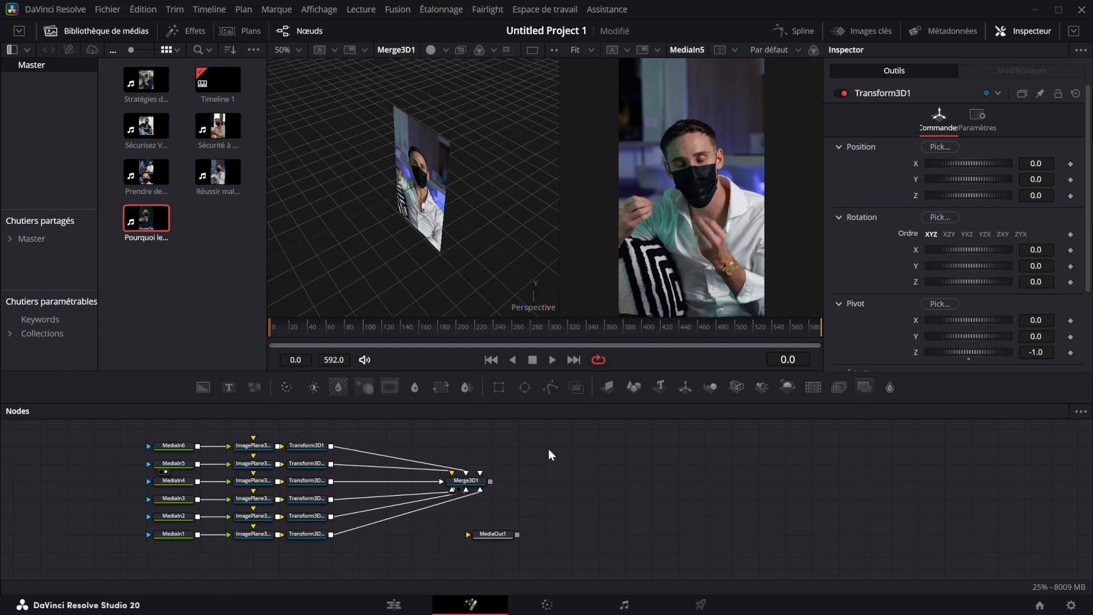
- Try a Y rotation of 56.8 on MediaIn5's Transform 3D node, and undo it
left_click(312, 463)
left_click_drag(1036, 264, 1070, 266)
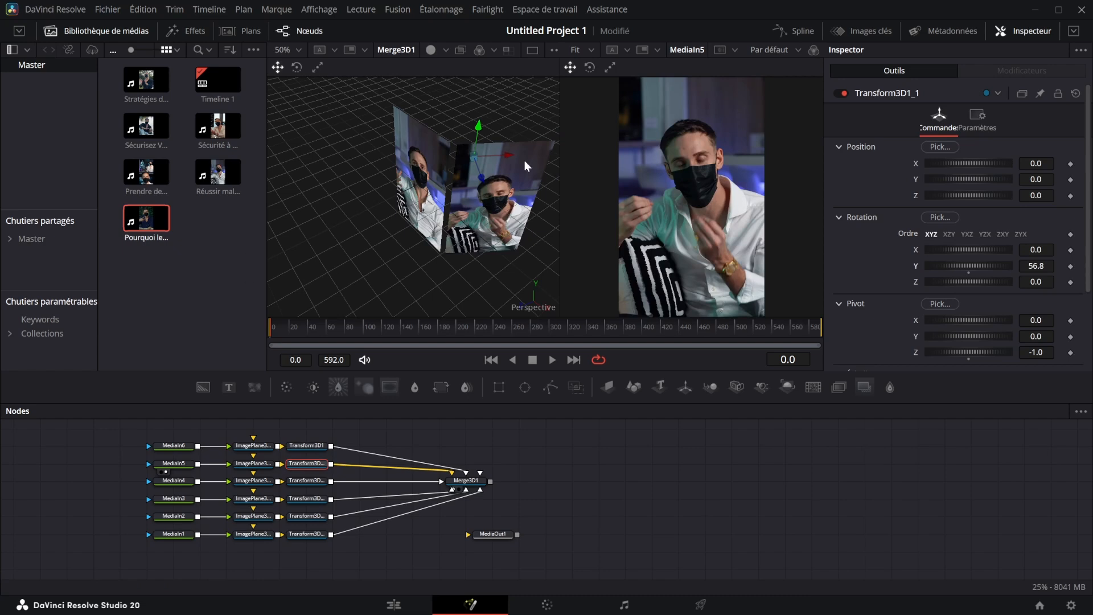
key("ctrl+z")
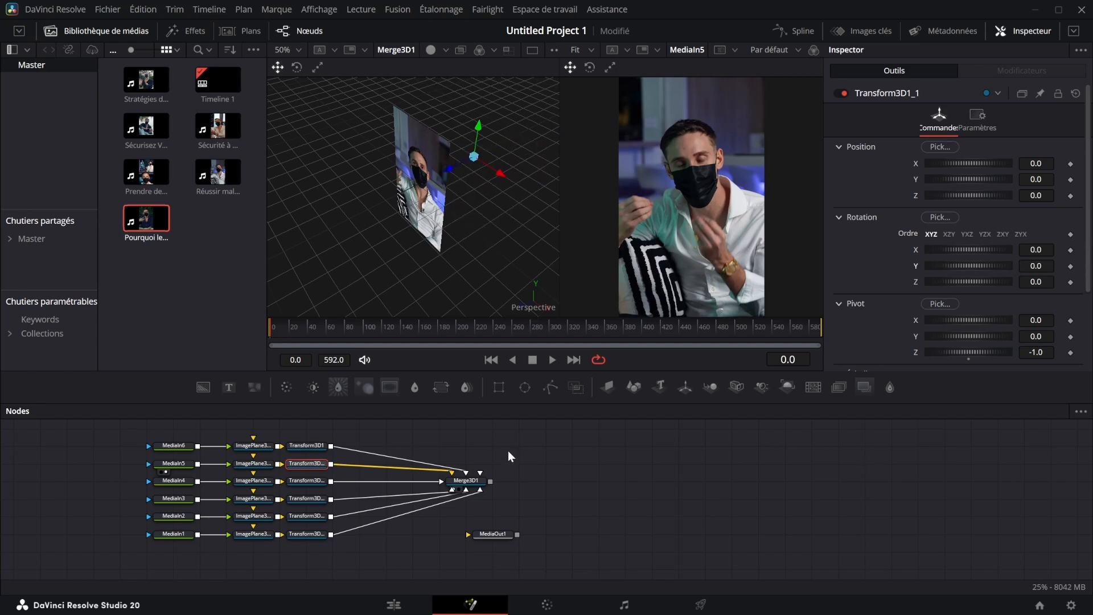
- Select the six media nodes, divide 360 by 6 in the Windows Calculator, and close the calculator
left_click_drag(113, 423, 188, 537)
key("XF86Calculator")
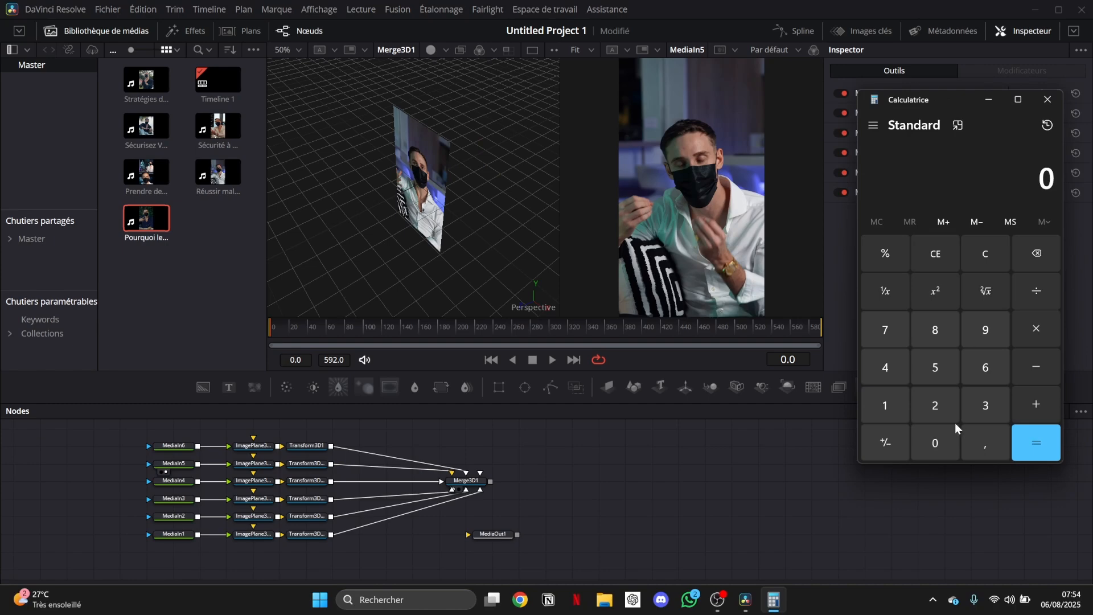
left_click(986, 404)
left_click(985, 376)
left_click(938, 438)
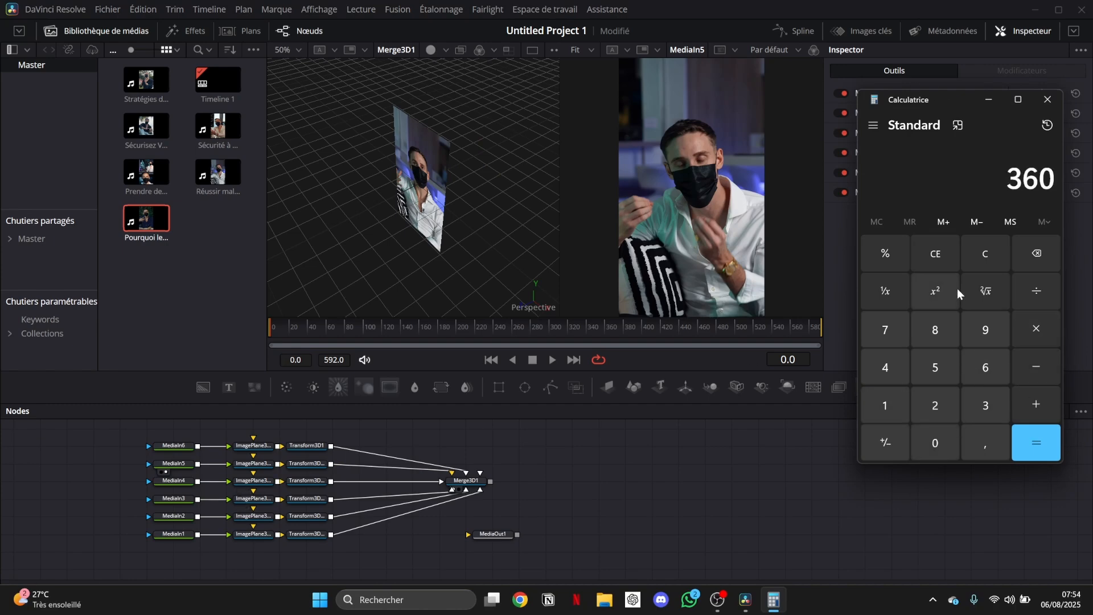
left_click(1035, 292)
left_click(979, 375)
left_click(1036, 442)
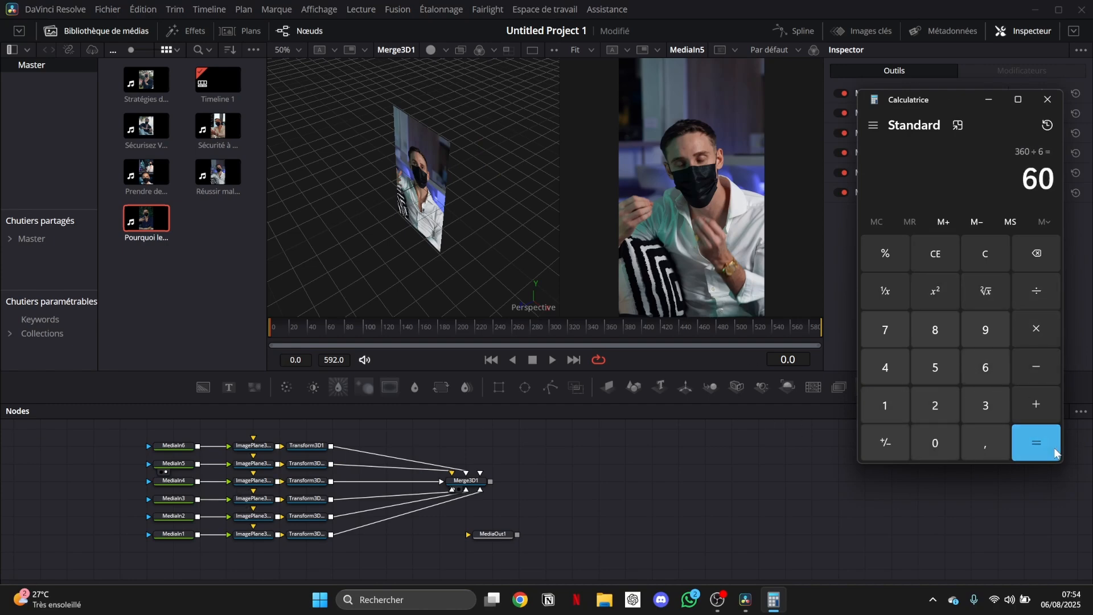
left_click(1053, 105)
- Set the Y rotation of MediaIn5's Transform 3D node to 60
left_click(307, 463)
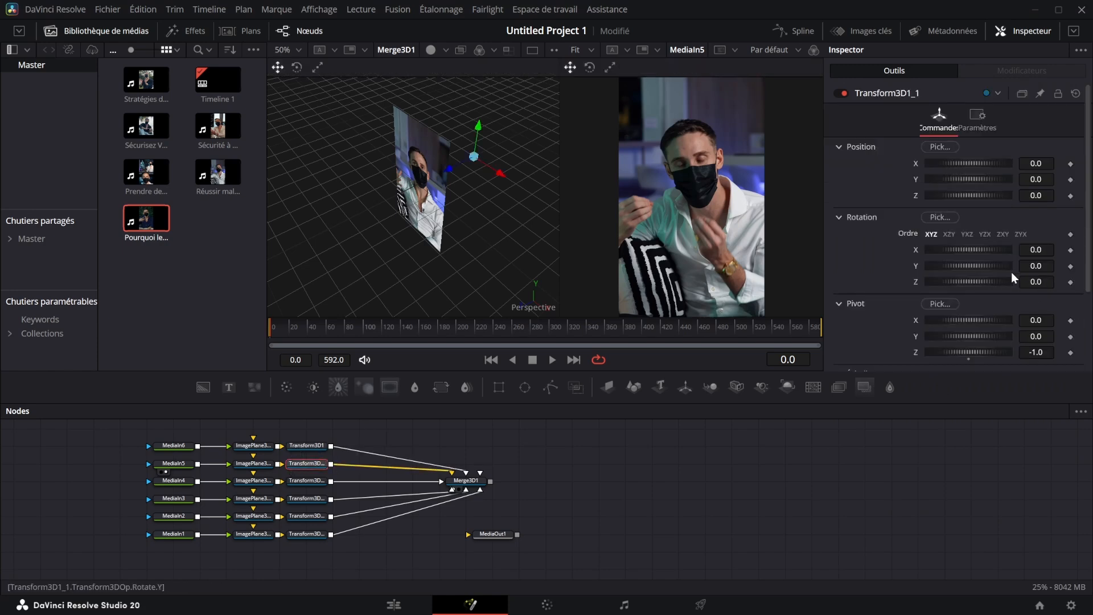
left_click(1035, 265)
type("60")
key("Return")
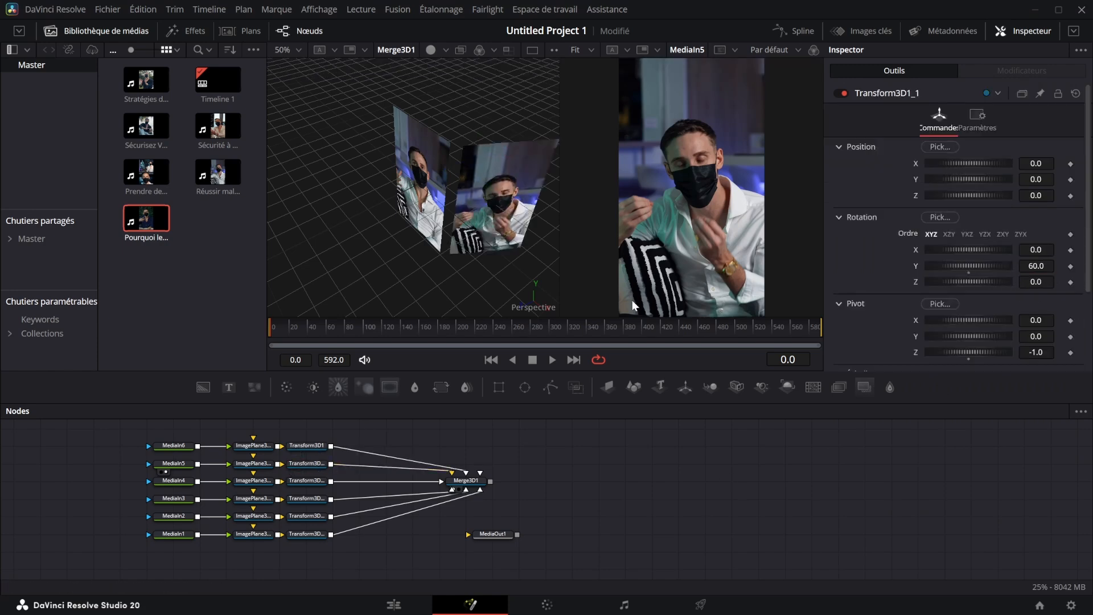
- Set the Y rotation of MediaIn4's Transform 3D node to 60, and correct it to 120
left_click(307, 478)
left_click(1038, 265)
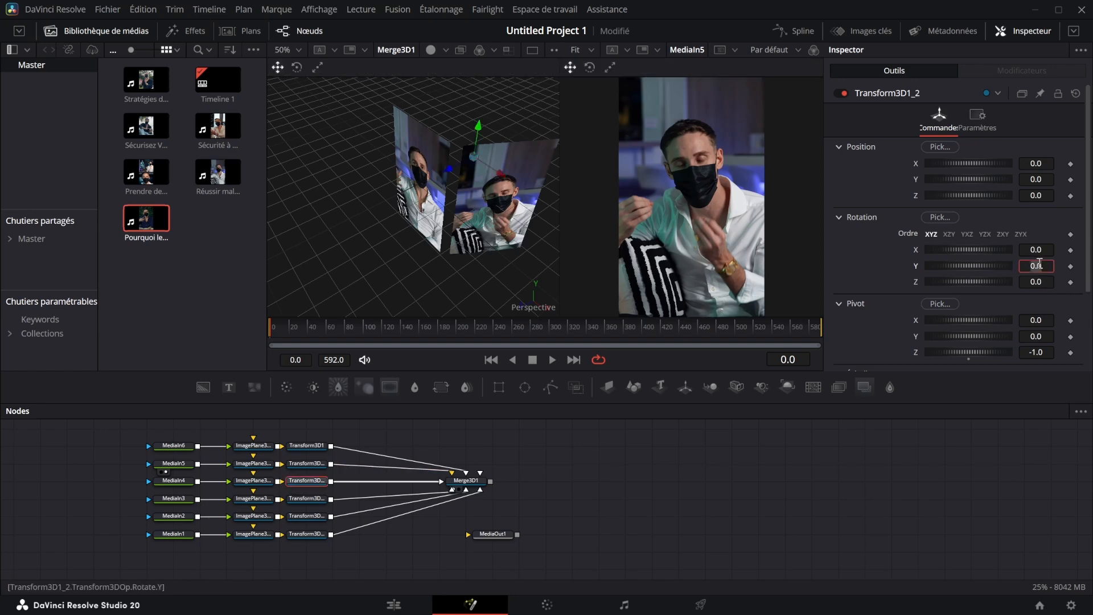
type("60")
key("Return")
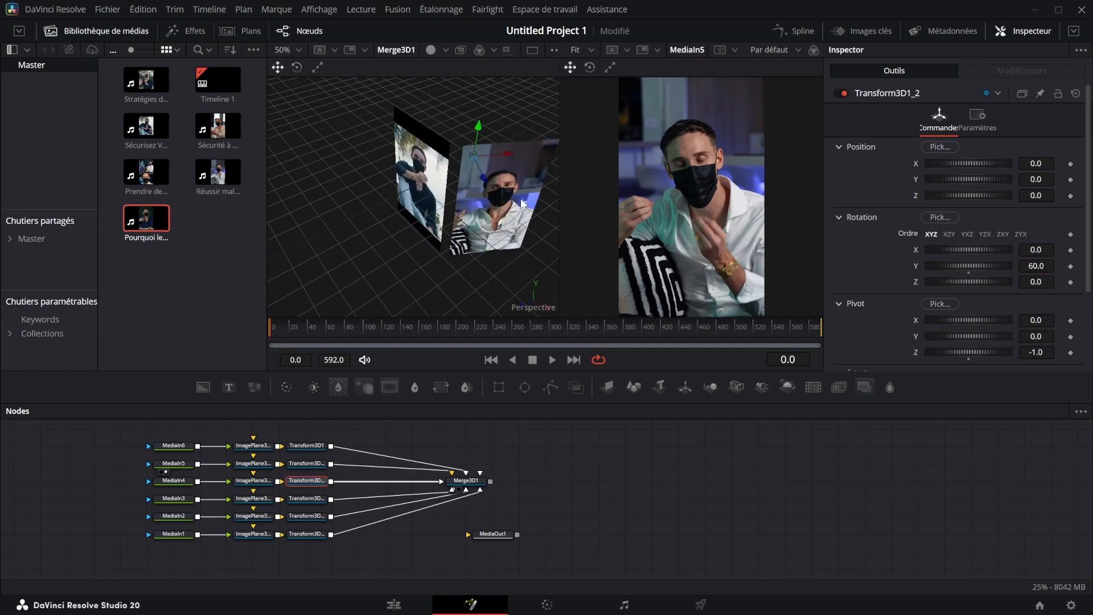
left_click(1035, 266)
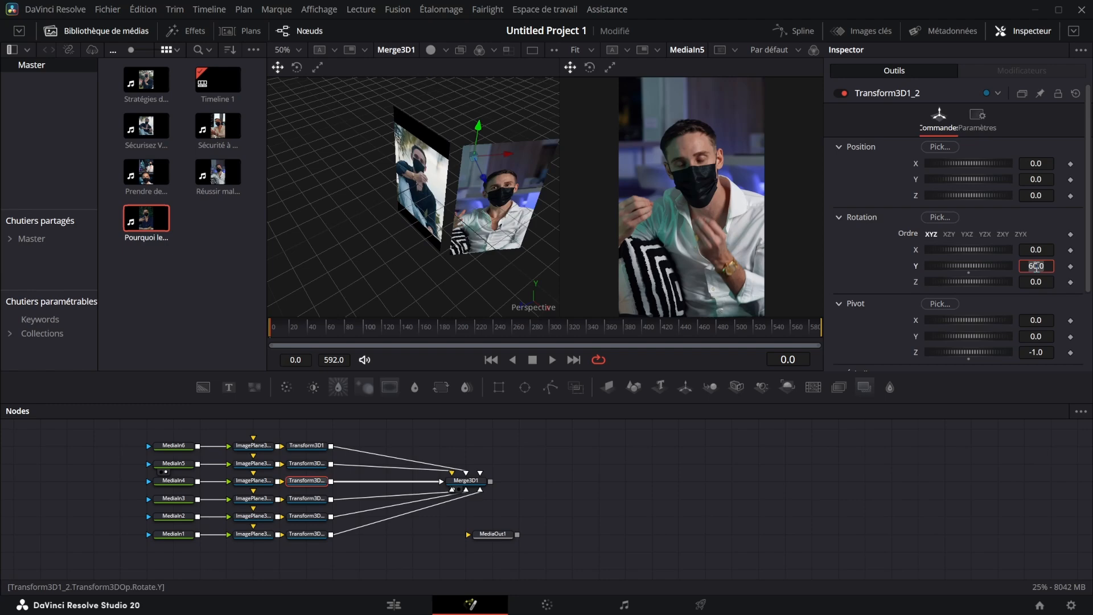
type("120")
key("Return")
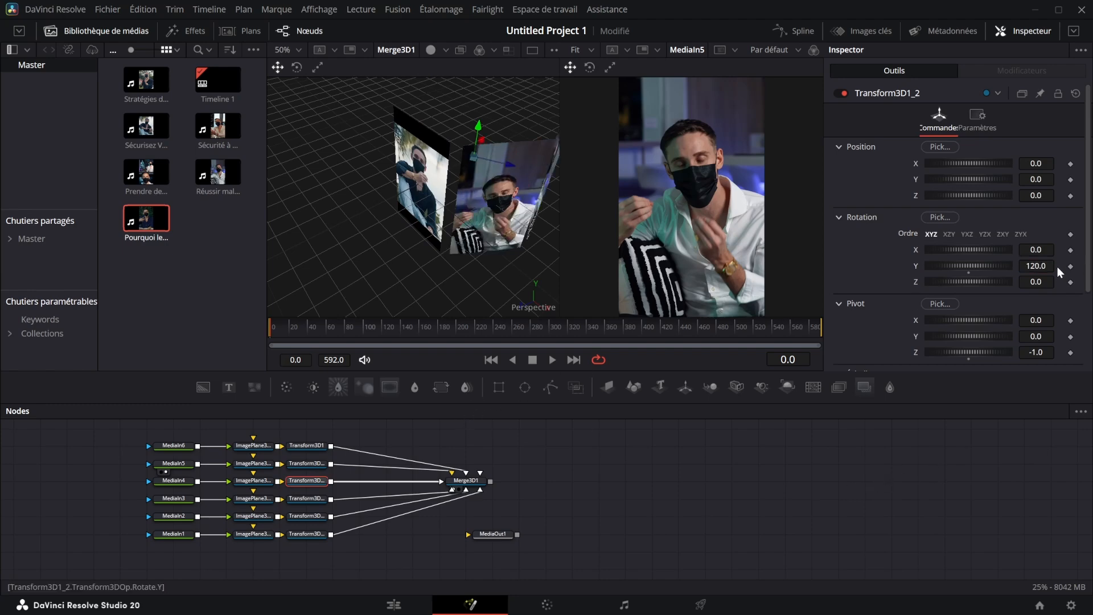
- Set the Y rotation of MediaIn3's Transform 3D node to 180
left_click(312, 500)
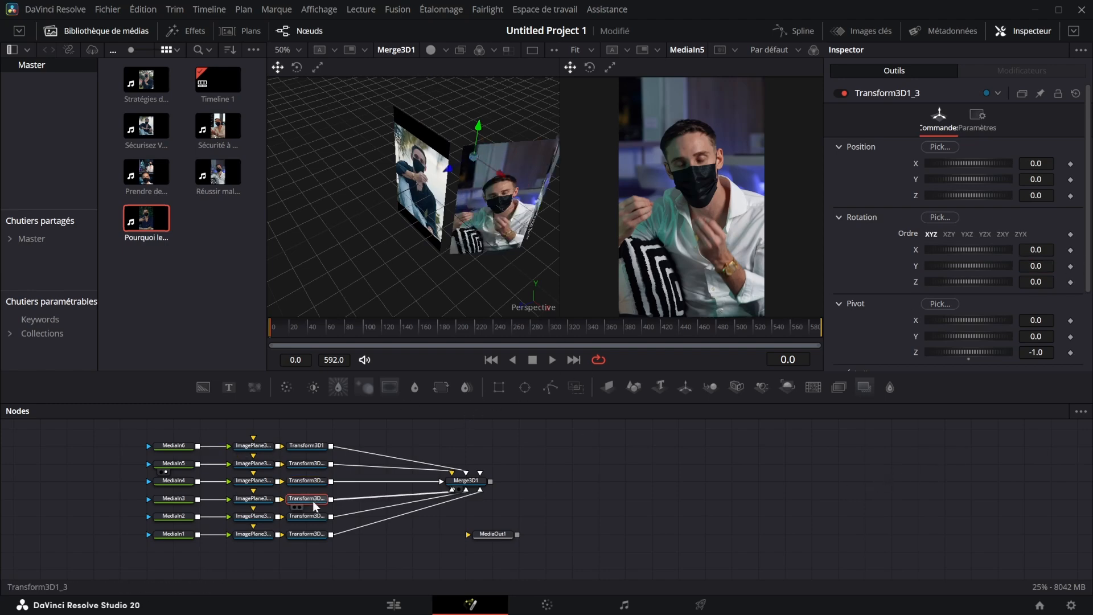
left_click(1035, 265)
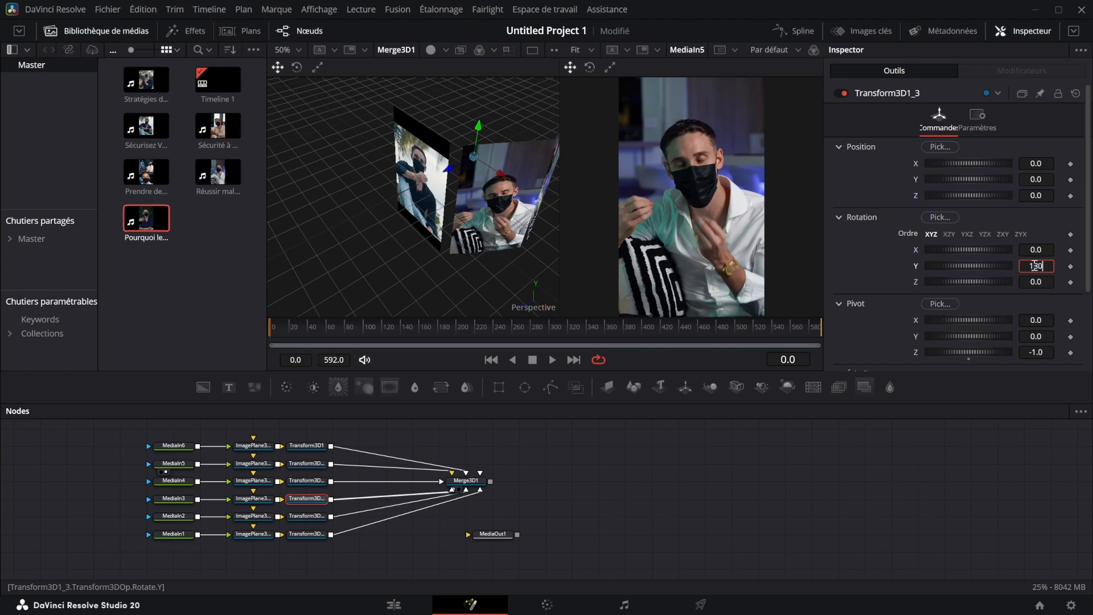
type("130")
key("Return")
- Set the Y rotation of MediaIn2's Transform 3D node to 240
left_click(308, 516)
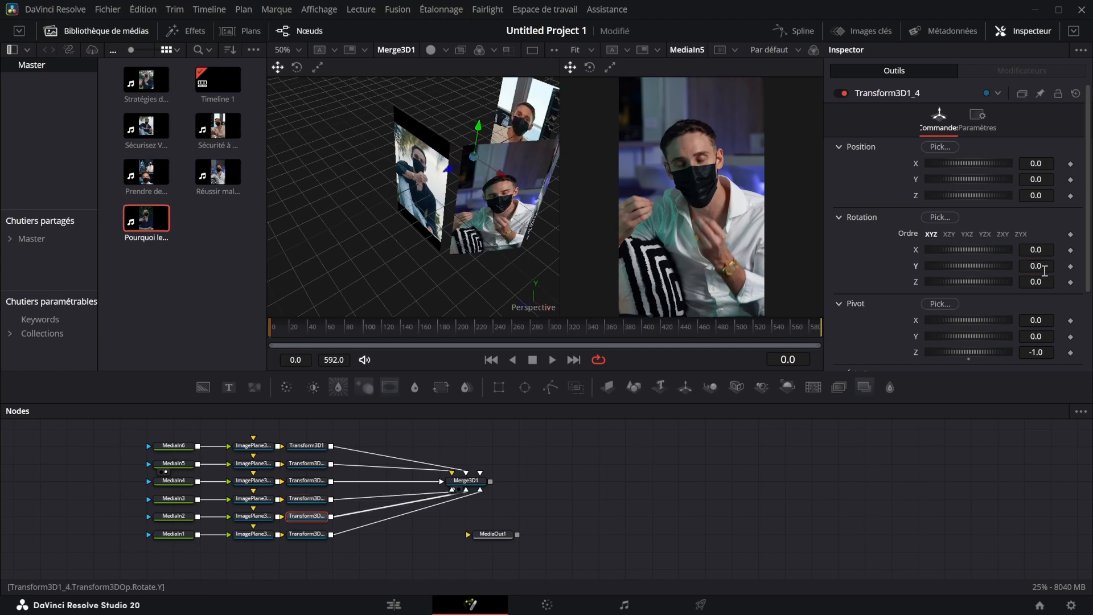
left_click(1044, 271)
type("240")
key("Return")
- Set the Y rotation of MediaIn1's Transform 3D node to 300
left_click(313, 531)
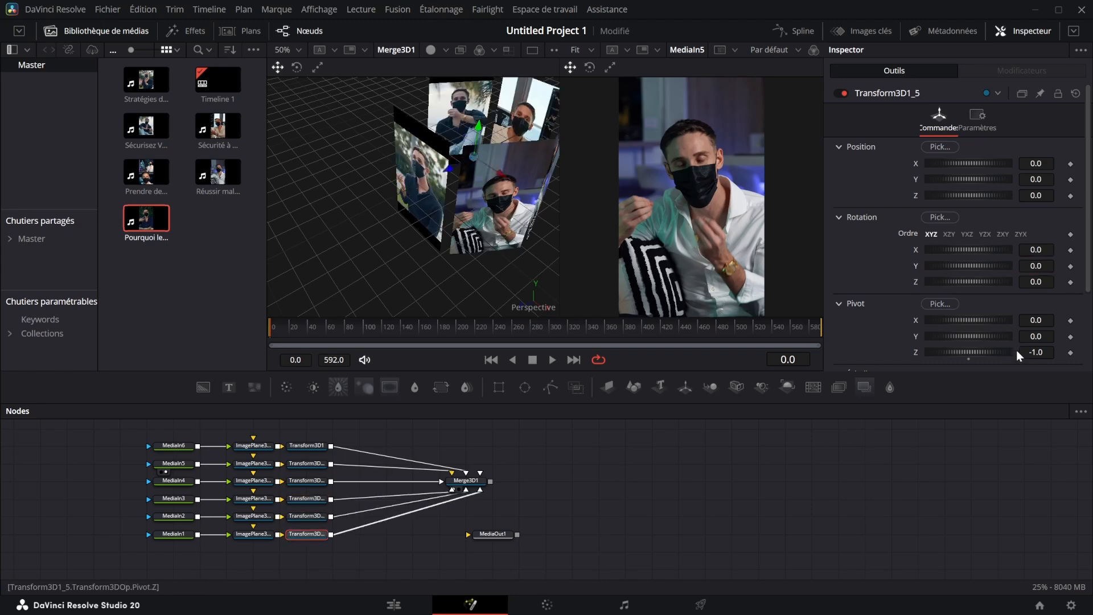
left_click(1043, 270)
type("300")
key("Return")
- Show MediaIn6 in the first viewer and Merge3D1 in the second, and attach a Rectangle mask to MediaIn6
left_click(316, 445)
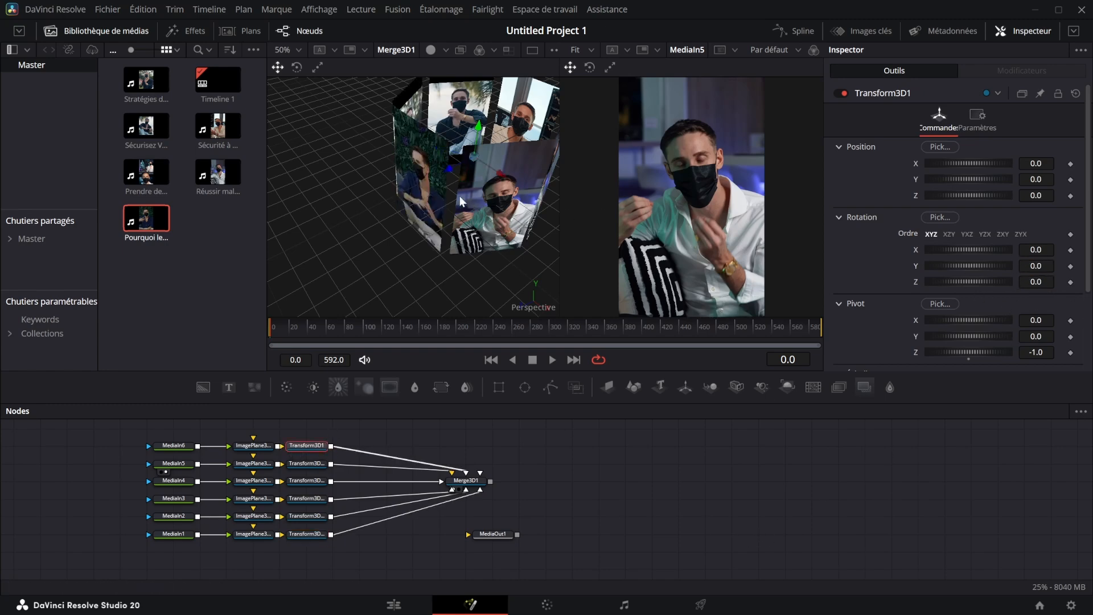
left_click_drag(459, 196, 460, 152)
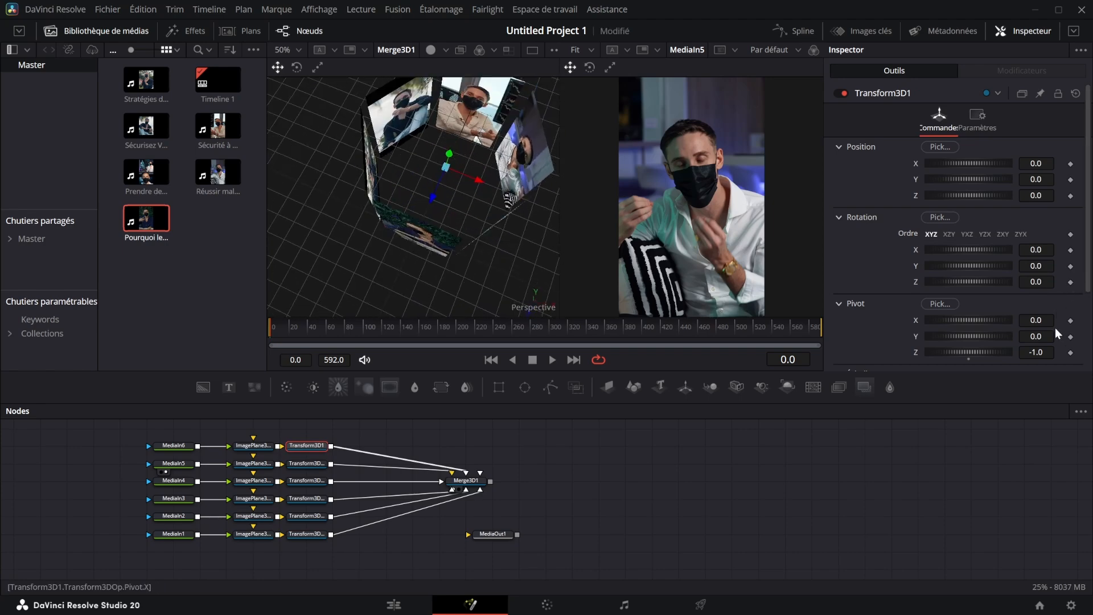
scroll(1054, 328, "down", 3)
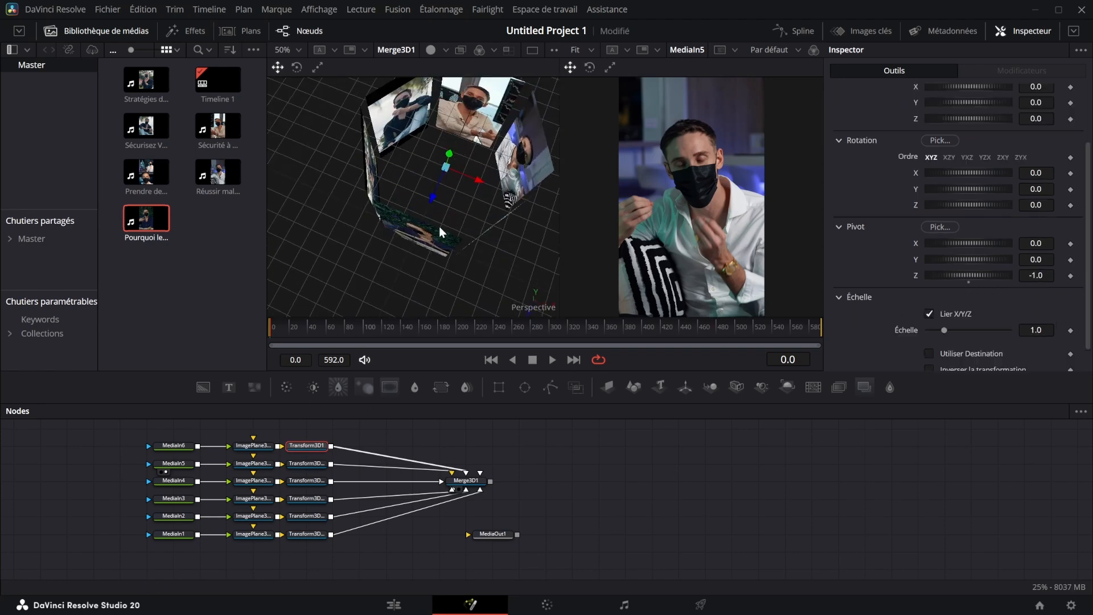
left_click_drag(441, 214, 370, 200)
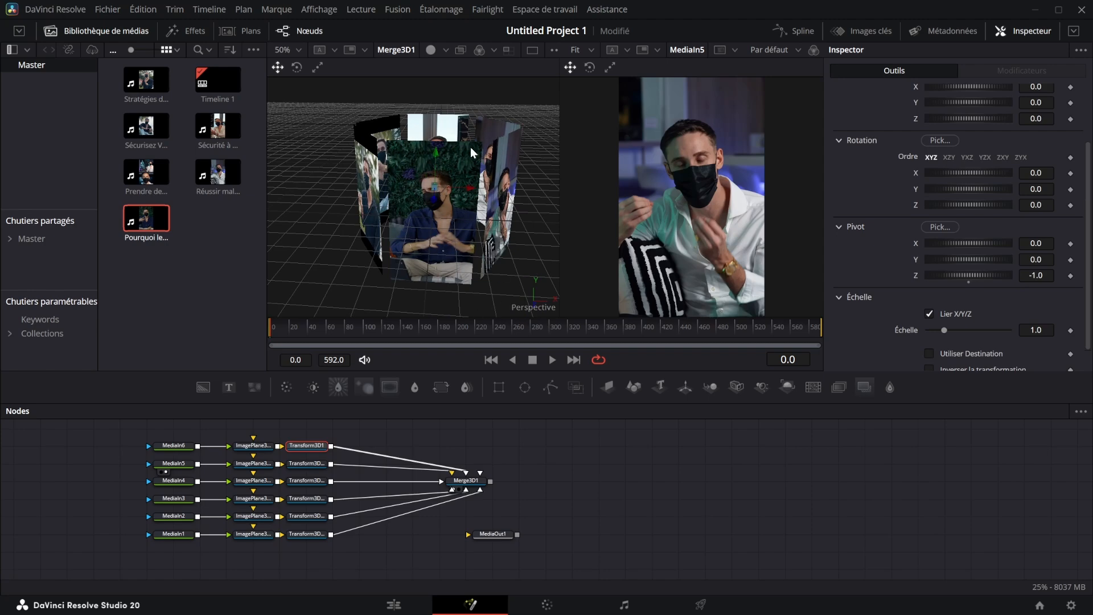
left_click_drag(509, 389, 484, 165)
left_click_drag(465, 481, 663, 225)
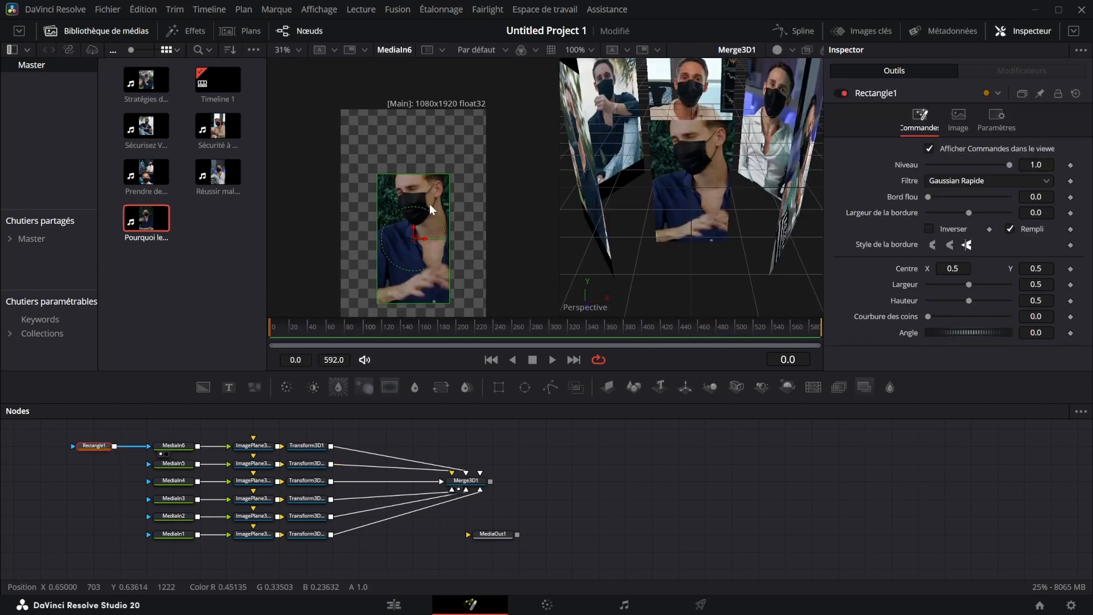
- Size the Rectangle mask to about 0.92 wide and 0.96 high, and round its corners to 0.22
left_click_drag(434, 174, 435, 116)
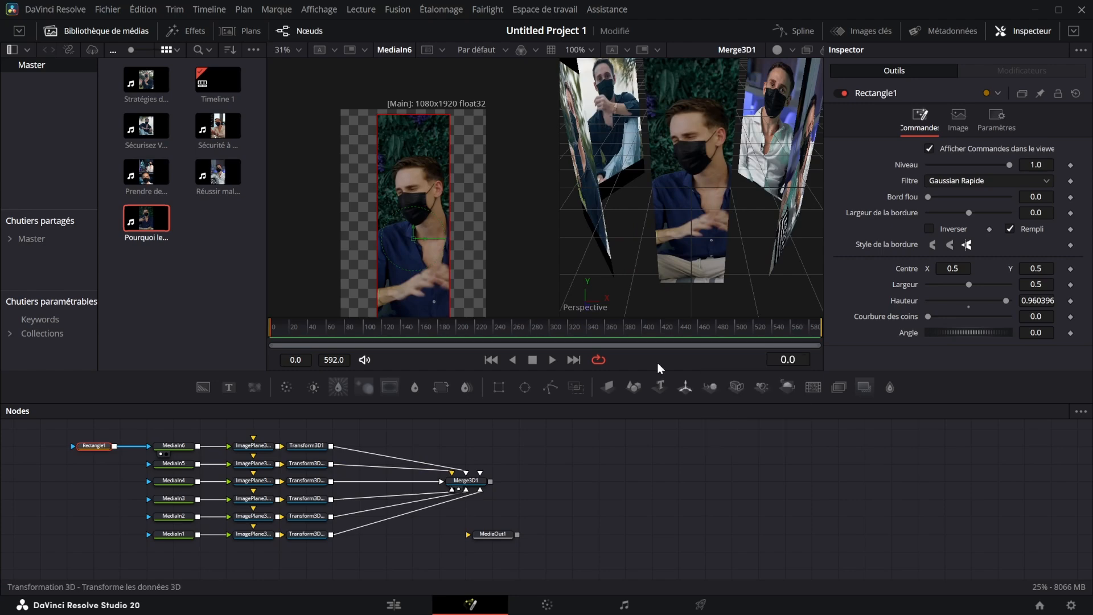
left_click_drag(450, 174, 481, 174)
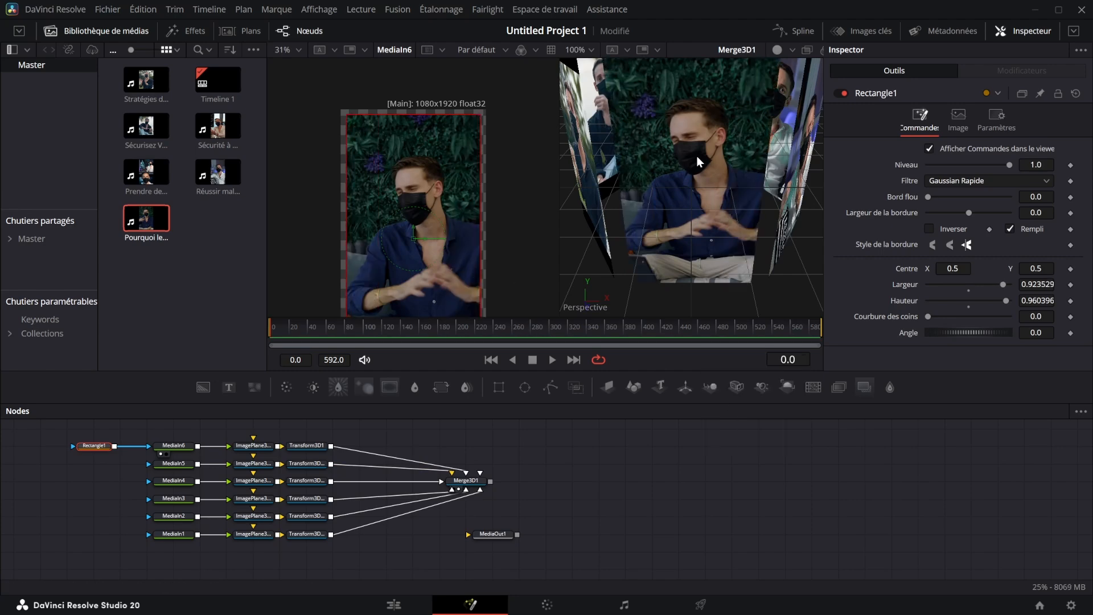
scroll(699, 161, "down", 3)
left_click_drag(932, 313, 950, 307)
left_click_drag(639, 140, 653, 92)
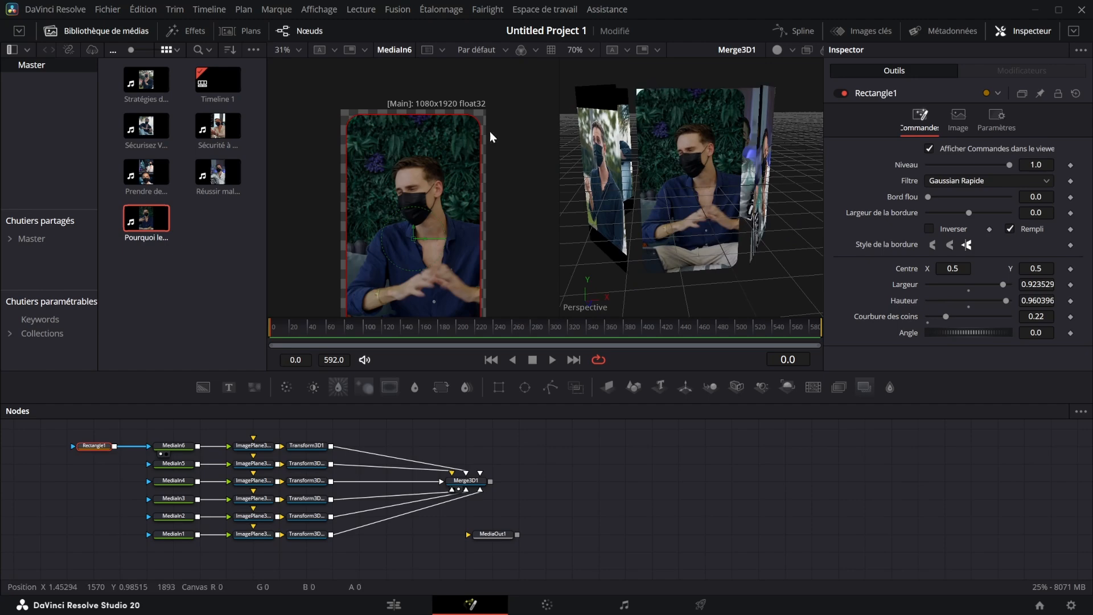
- Reposition Rectangle1 in front of the media nodes and connect its output to the masks of MediaIn5 through MediaIn1
left_click_drag(165, 495, 468, 538)
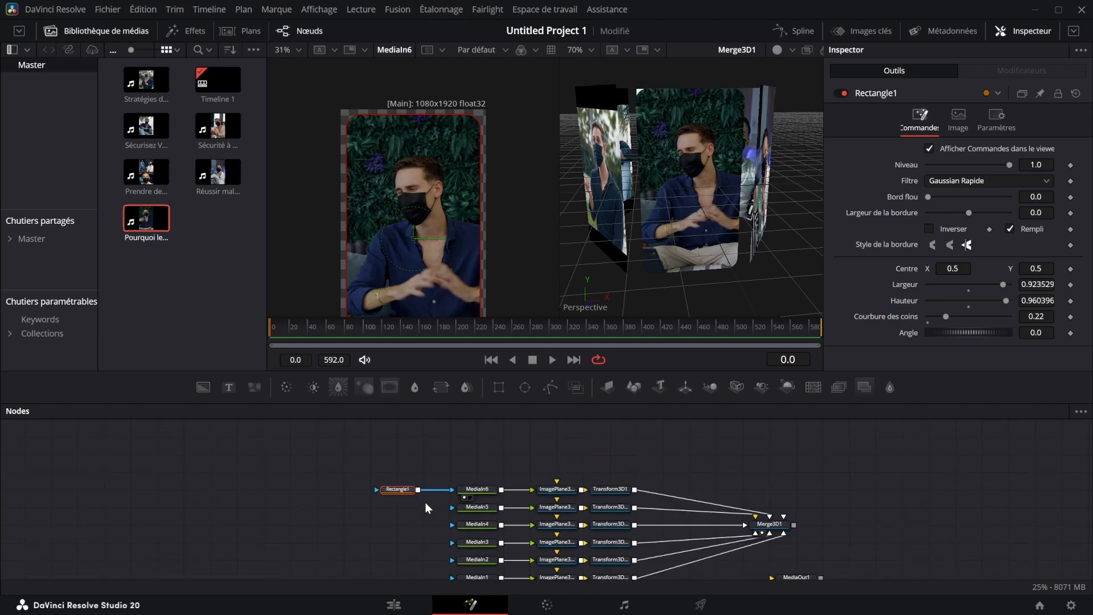
left_click_drag(406, 489, 469, 469)
scroll(345, 507, "down", 2)
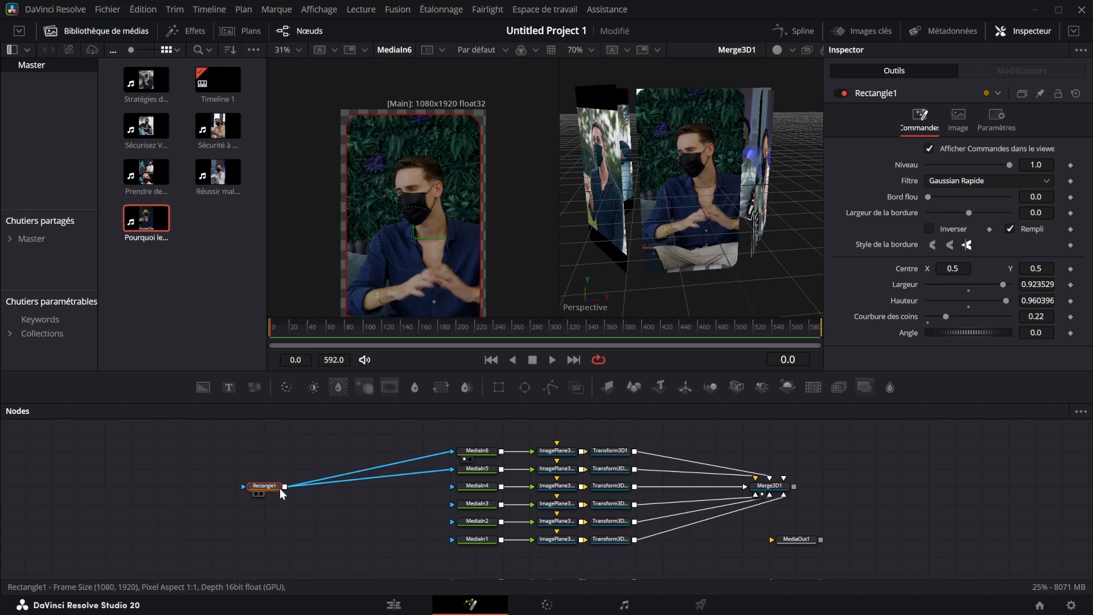
left_click_drag(285, 487, 412, 502)
left_click_drag(654, 199, 606, 210)
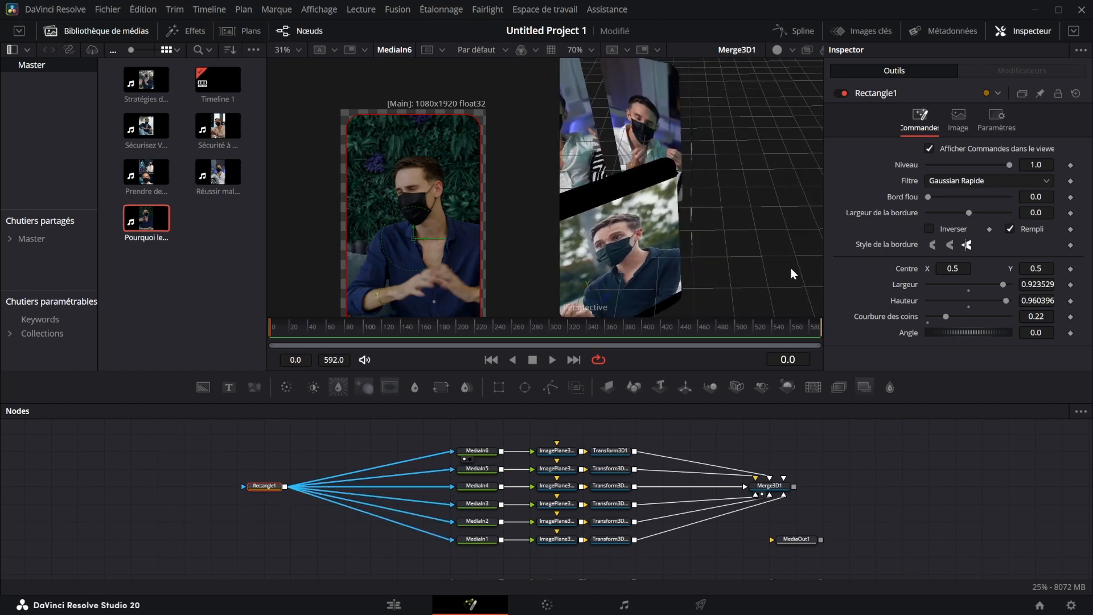
scroll(605, 211, "down", 2)
left_click_drag(720, 188, 724, 206)
- Move MediaOut1 aside, add a Renderer 3D node after Merge3D1, and show it in the second viewer
left_click_drag(796, 539, 903, 557)
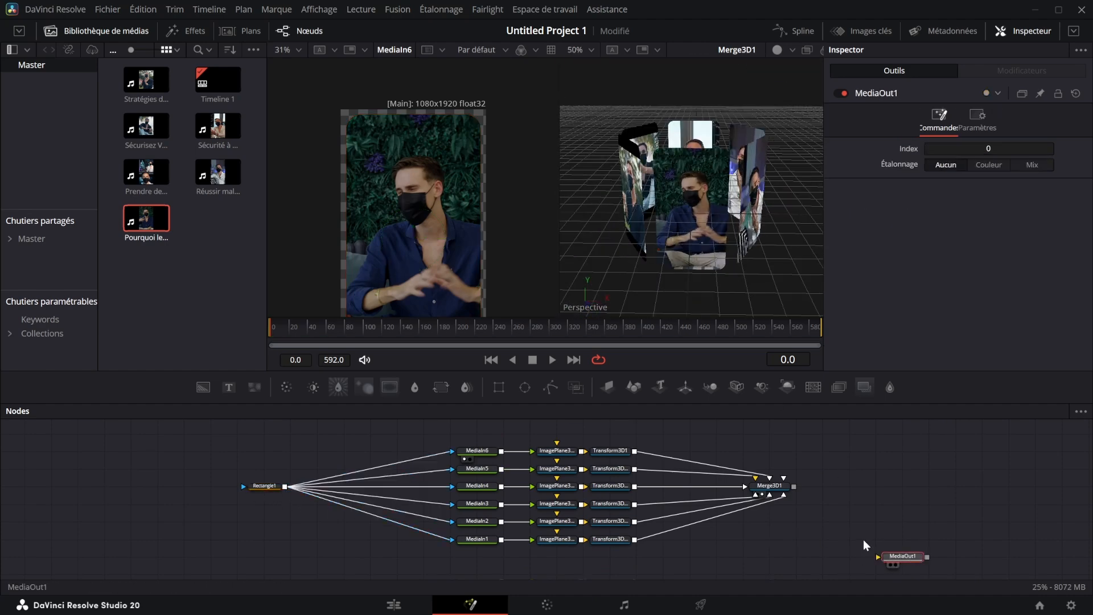
left_click(769, 485)
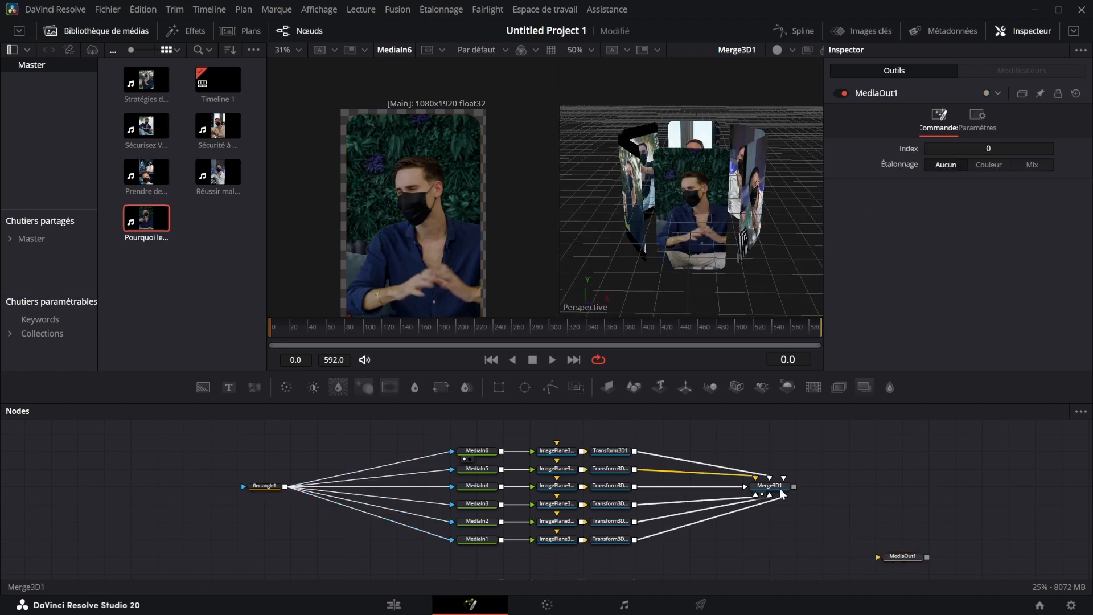
left_click(785, 386)
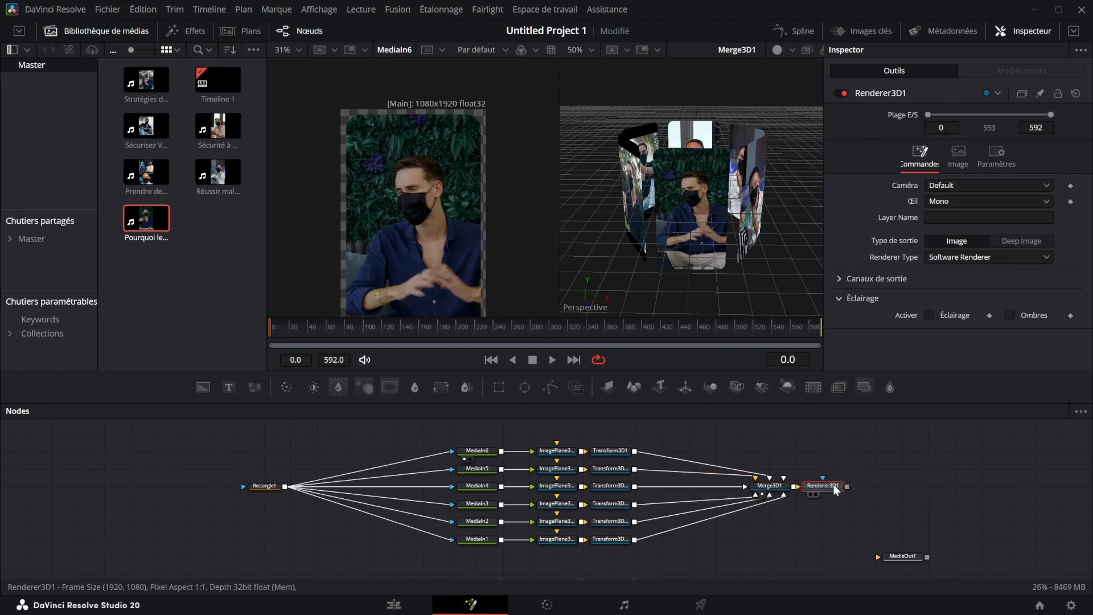
key("2")
- Add a Soft Glow node after Renderer3D1, show it in the second viewer, and set its gain to 0.63
left_click(891, 389)
key("2")
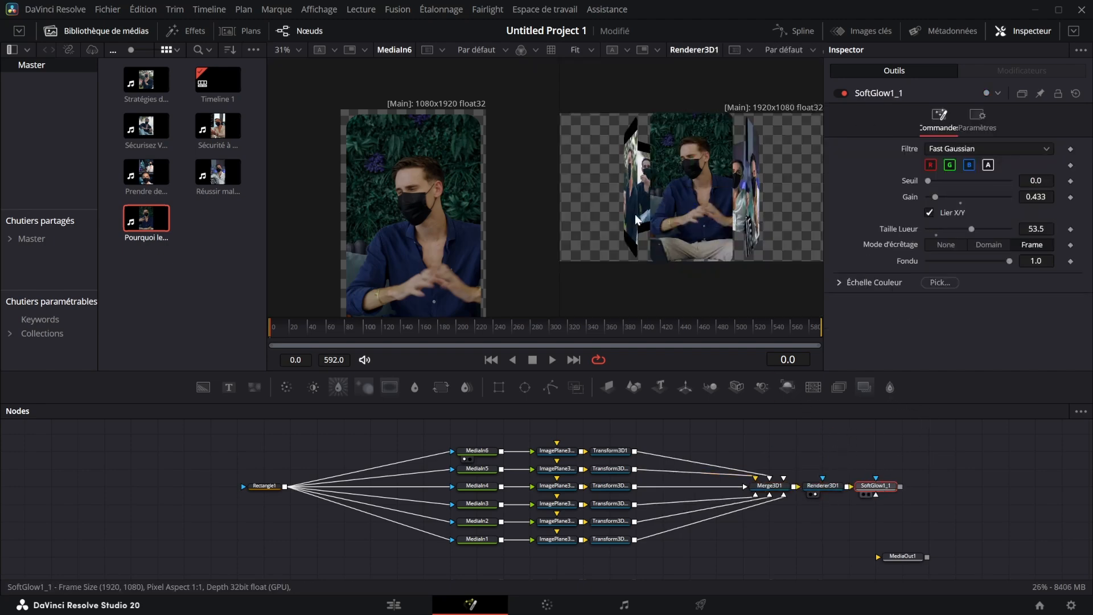
left_click_drag(935, 197, 940, 197)
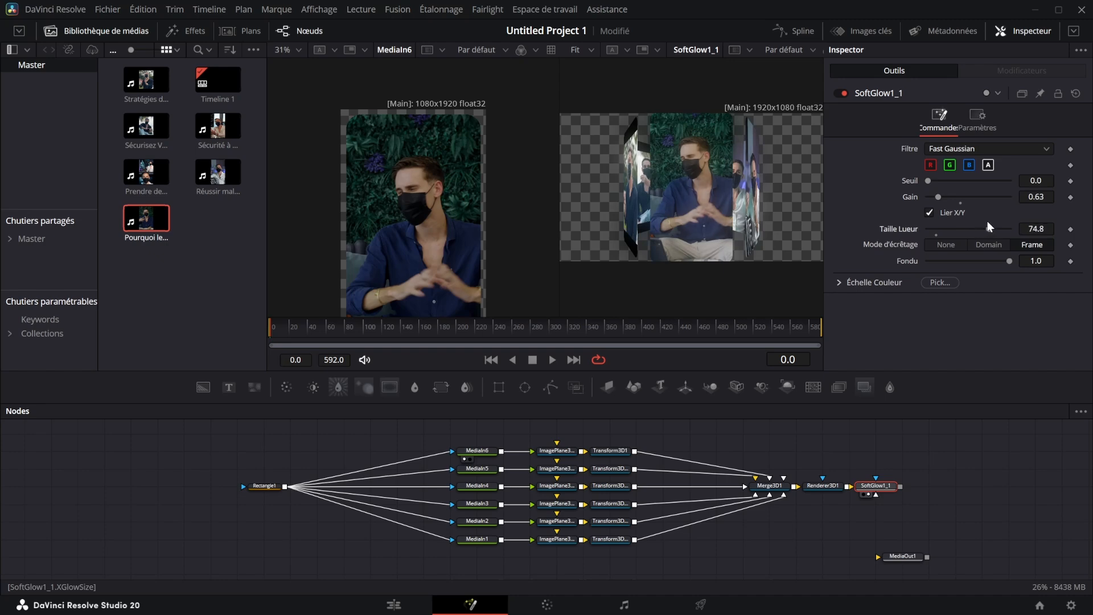
- Add a drop shadow after SoftGlow1_1 and merge a white Background node with the shadow's output
left_click(364, 387)
left_click(199, 388)
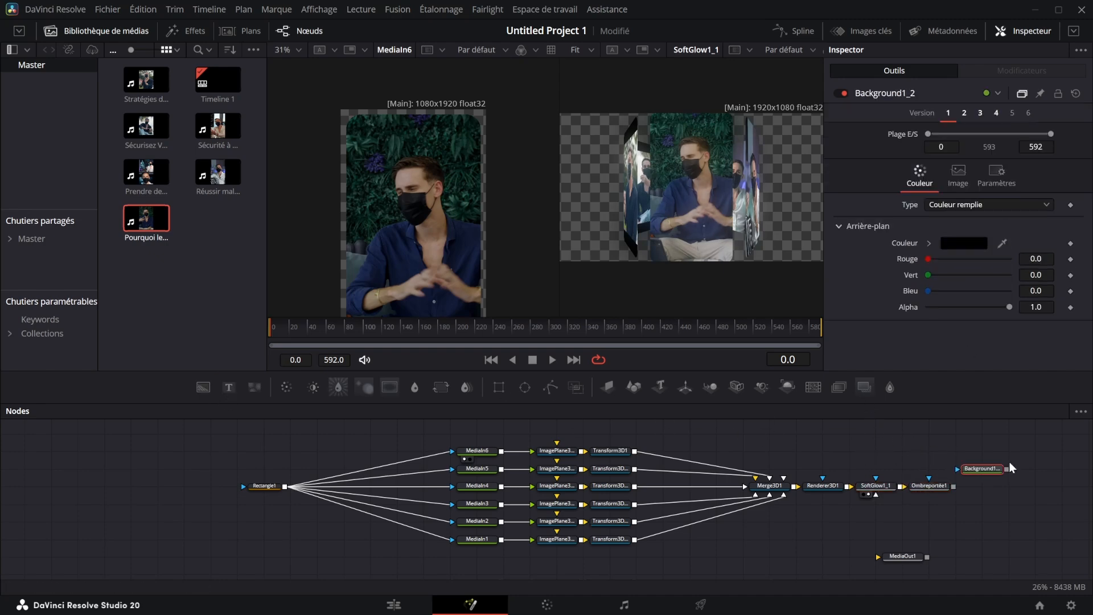
left_click_drag(1005, 466, 791, 245)
left_click(981, 469)
left_click(954, 241)
- Set Merge1's operator to Dessous so the background sits behind the ring
left_click(992, 485)
left_click(952, 251)
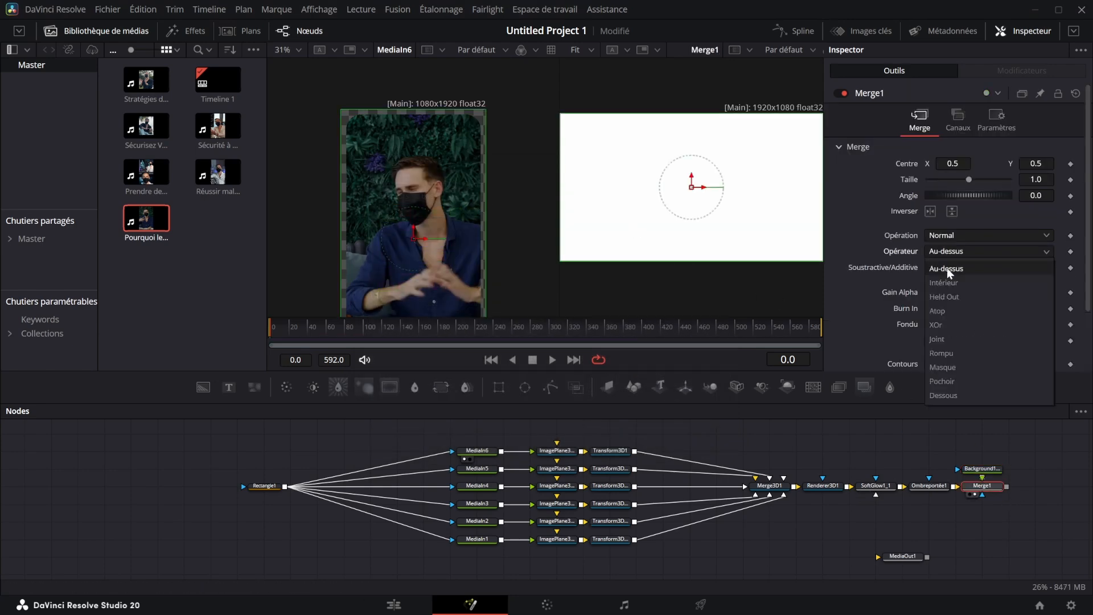
left_click(943, 395)
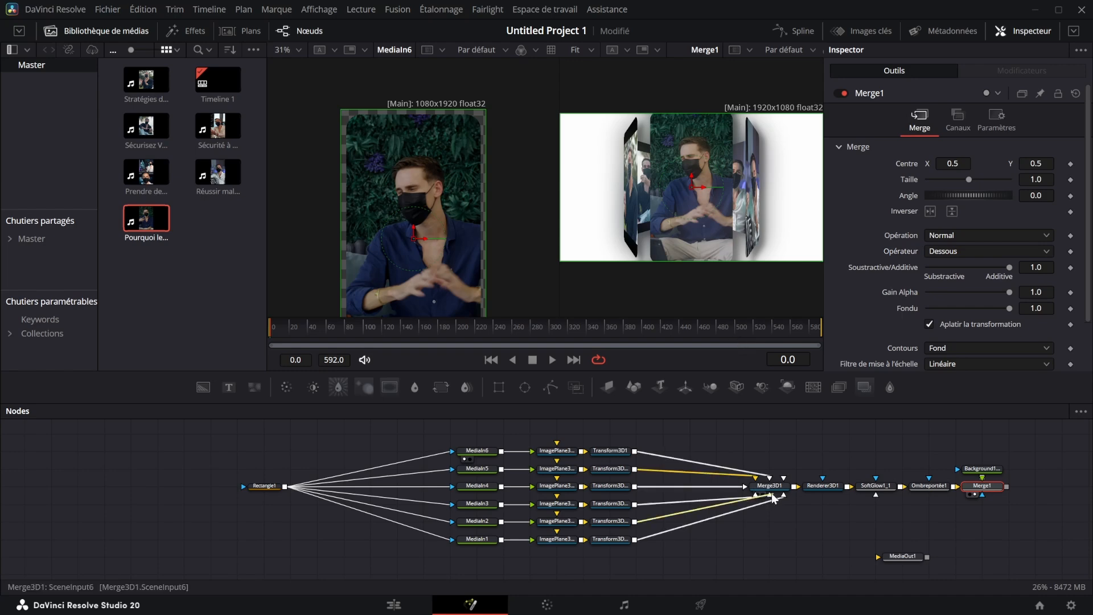
- Make room after Merge3D1 by moving it back and scale the whole ring to 0.69
left_click_drag(769, 486, 716, 485)
left_click(959, 120)
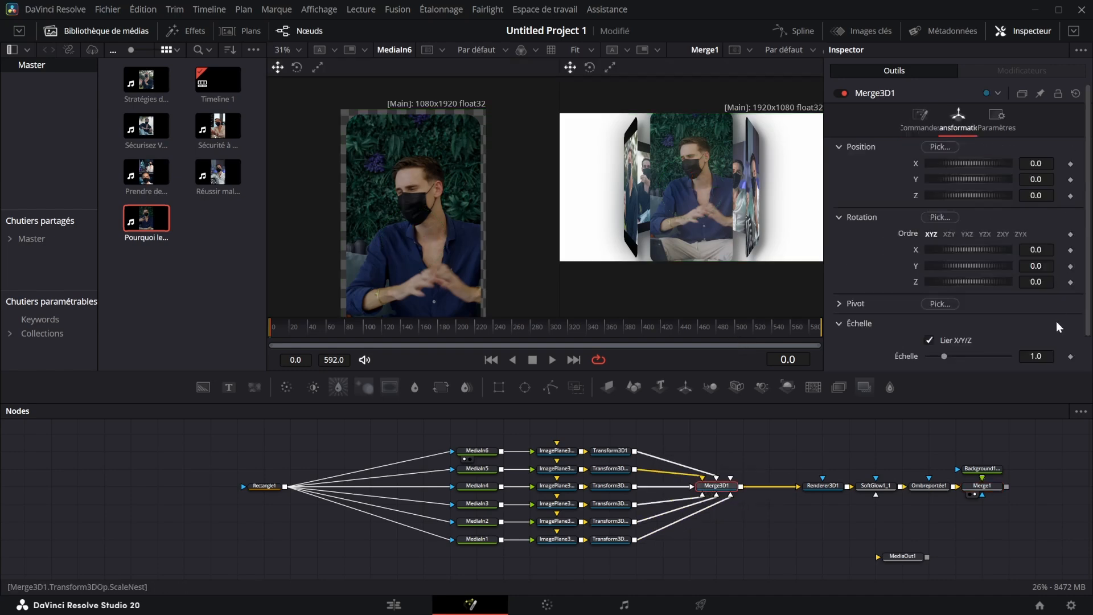
left_click_drag(1036, 357, 1019, 356)
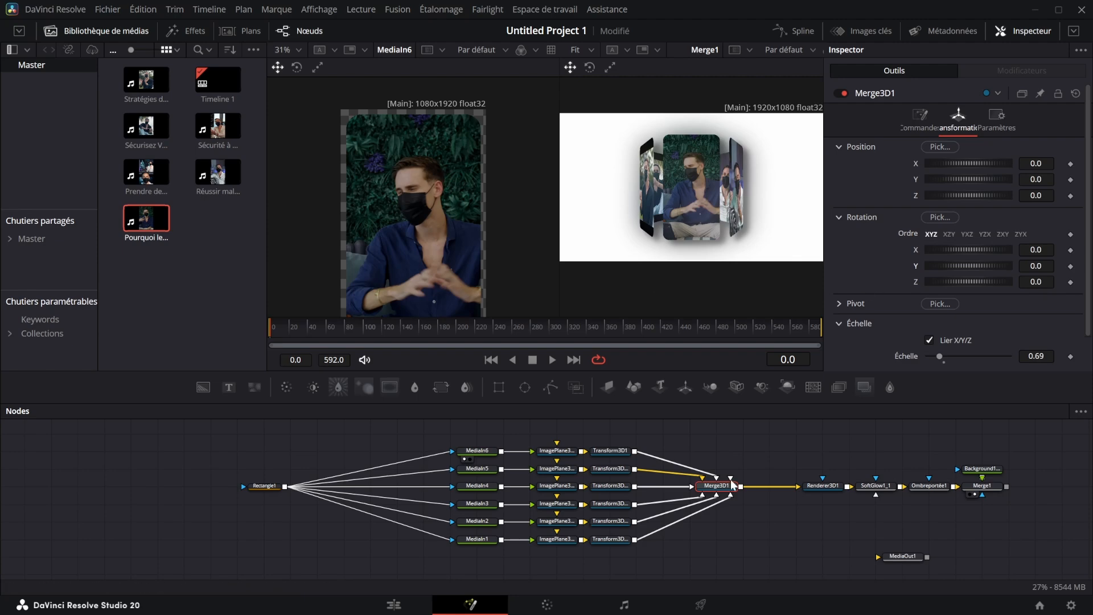
- Insert a copy of Transform3D1 after Merge3D1, with pivot Z at -0.761 and Y rotation keyframed at -147.7 on frame 0
left_click(611, 450)
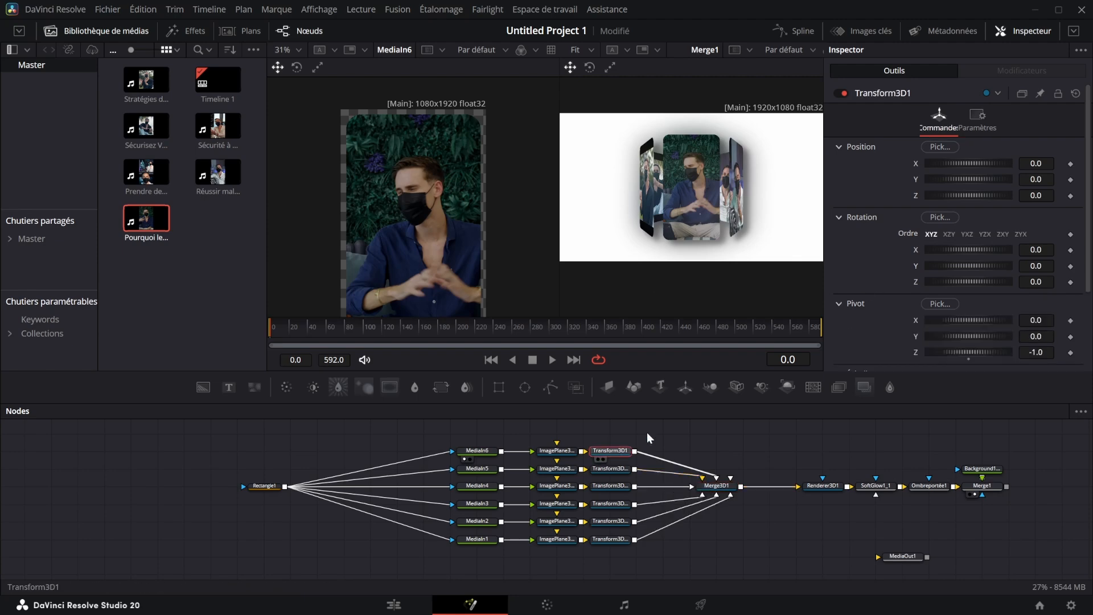
left_click(724, 485)
key("ctrl+v")
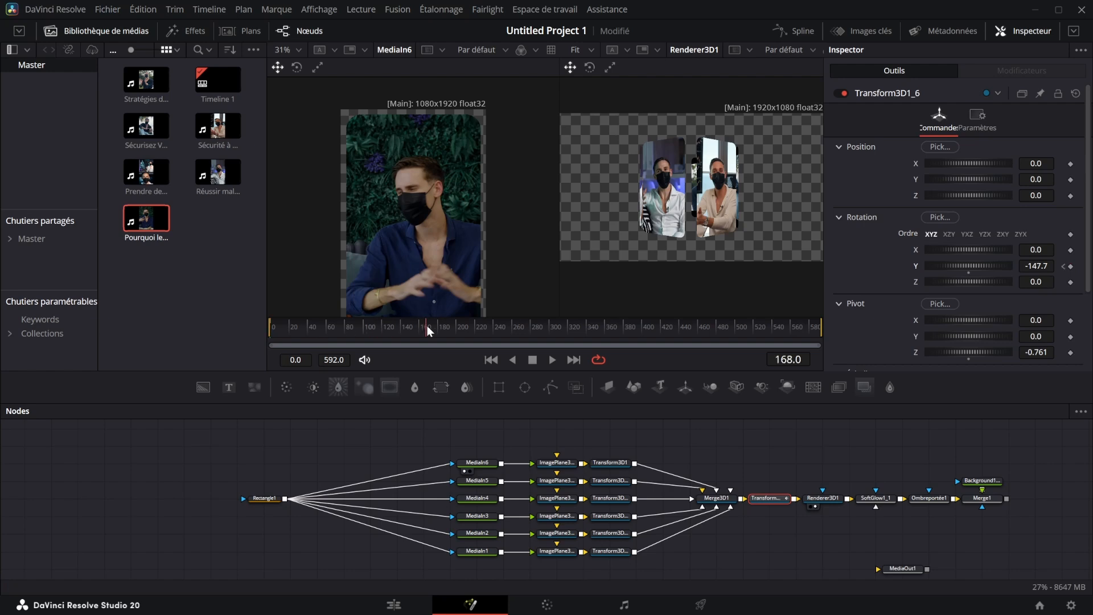
- Keyframe a higher Y rotation for the ring at frame 168 and return the playhead to frame 0
left_click_drag(427, 326, 428, 327)
left_click_drag(1035, 268, 1070, 269)
left_click_drag(413, 332, 273, 333)
- Show the Y Rotation curve of Transform3D1_6 in the Spline editor, fit it to the view, and smooth its keyframes
left_click(794, 31)
left_click(482, 444)
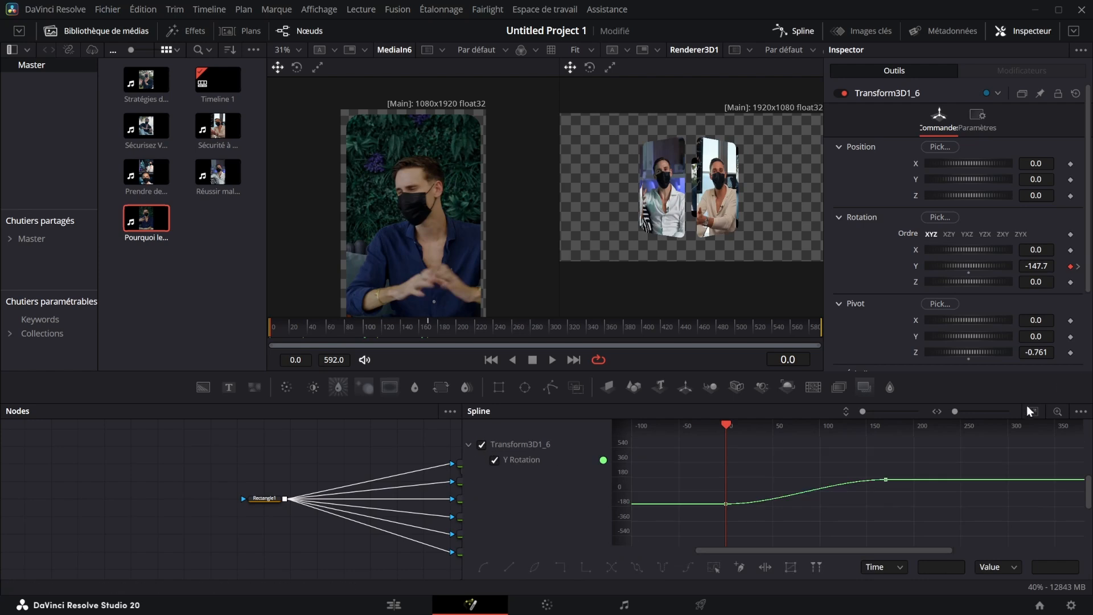
left_click(1032, 410)
key("ctrl+shift+s")
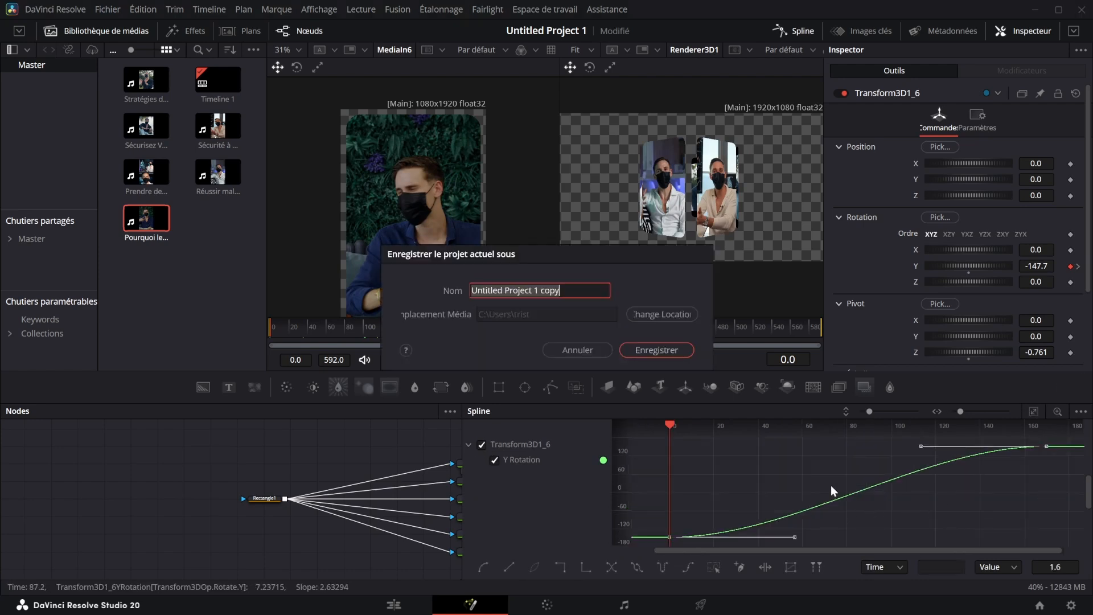
left_click(590, 351)
- Set the rotation curve's Ease In to 69.6, raise its Ease Out, and close the Spline editor
key("t")
left_click_drag(948, 428, 971, 425)
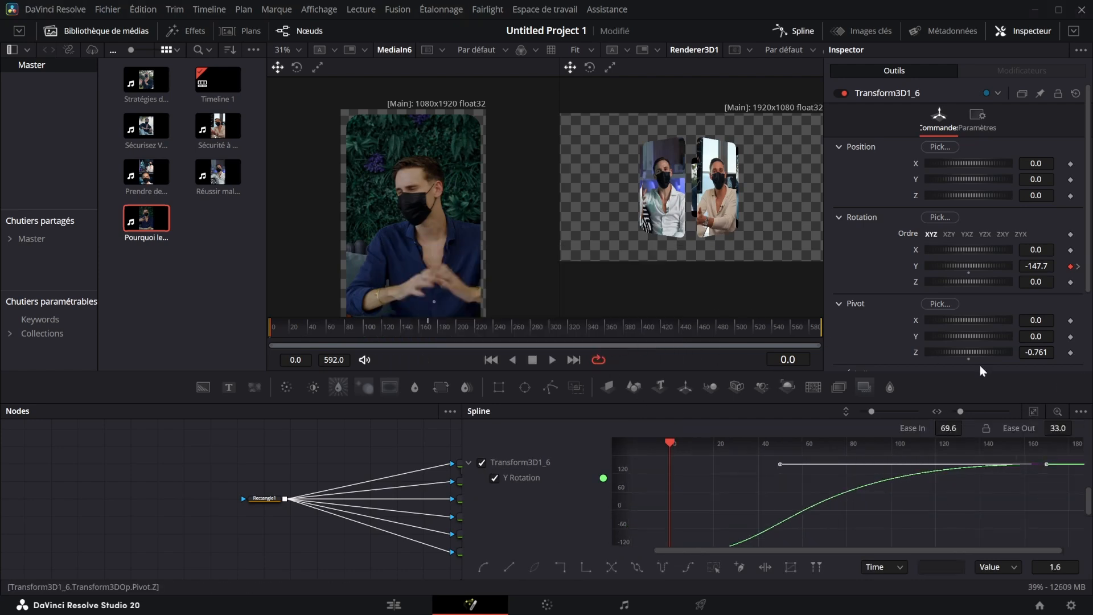
left_click_drag(1062, 426, 1070, 426)
left_click(794, 31)
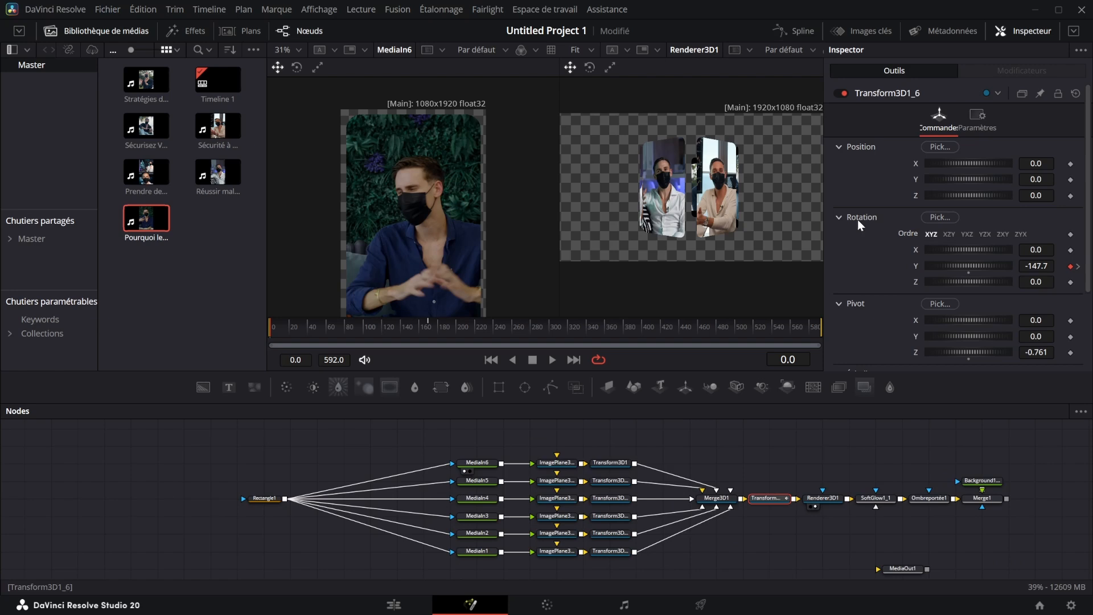
- Enable motion blur in the settings of Renderer3D1
left_click(831, 498)
left_click(997, 159)
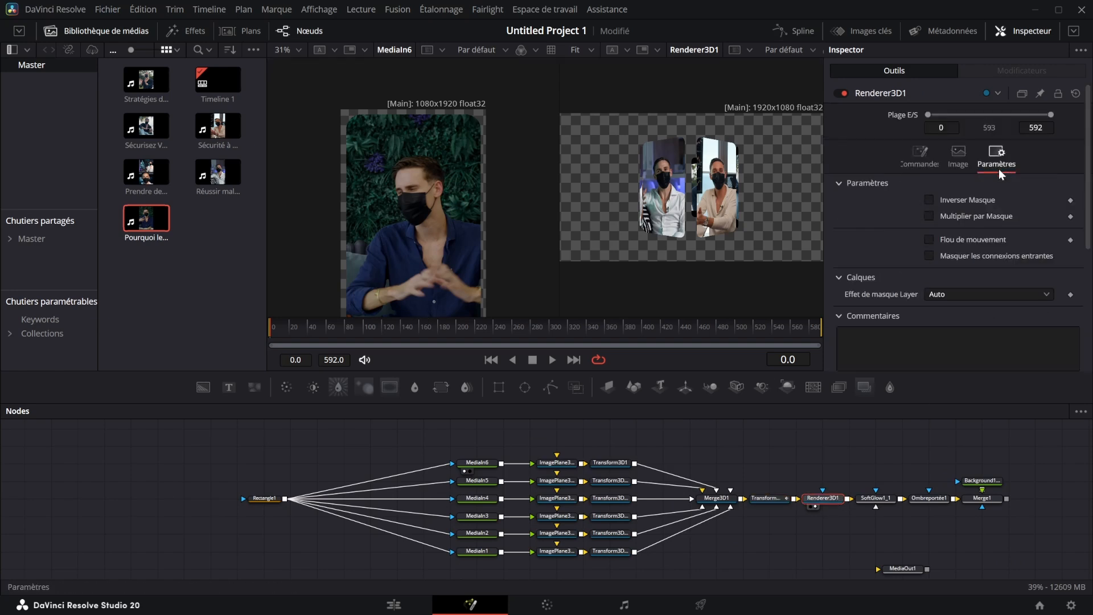
left_click(930, 239)
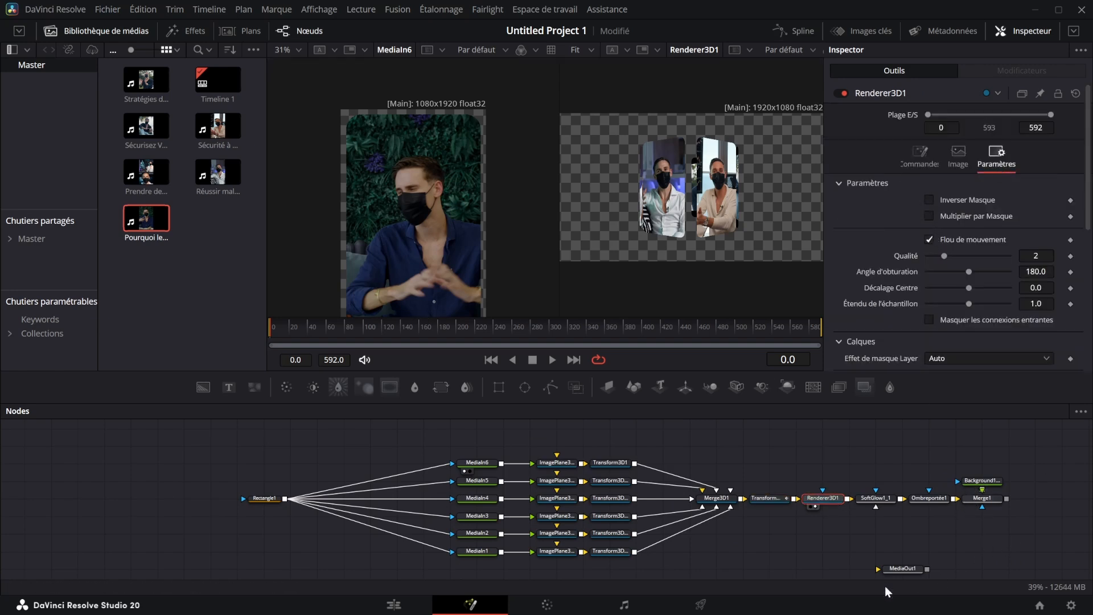
- Connect MediaOut1 after Merge1, show it in the second viewer, and switch to the Edit page
left_click_drag(905, 569, 1063, 501)
key("2")
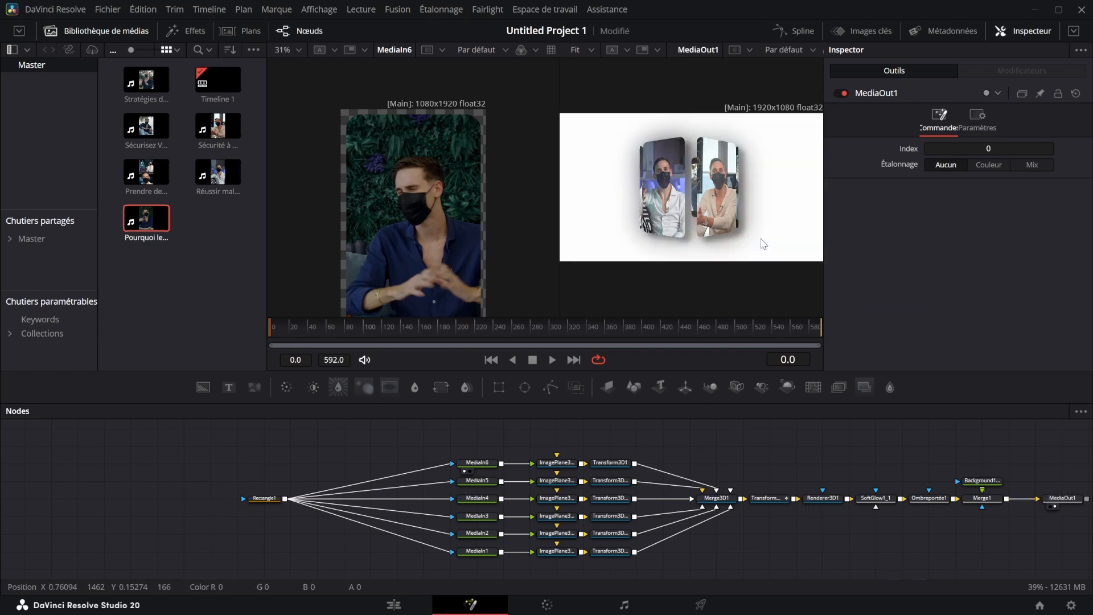
left_click(405, 601)
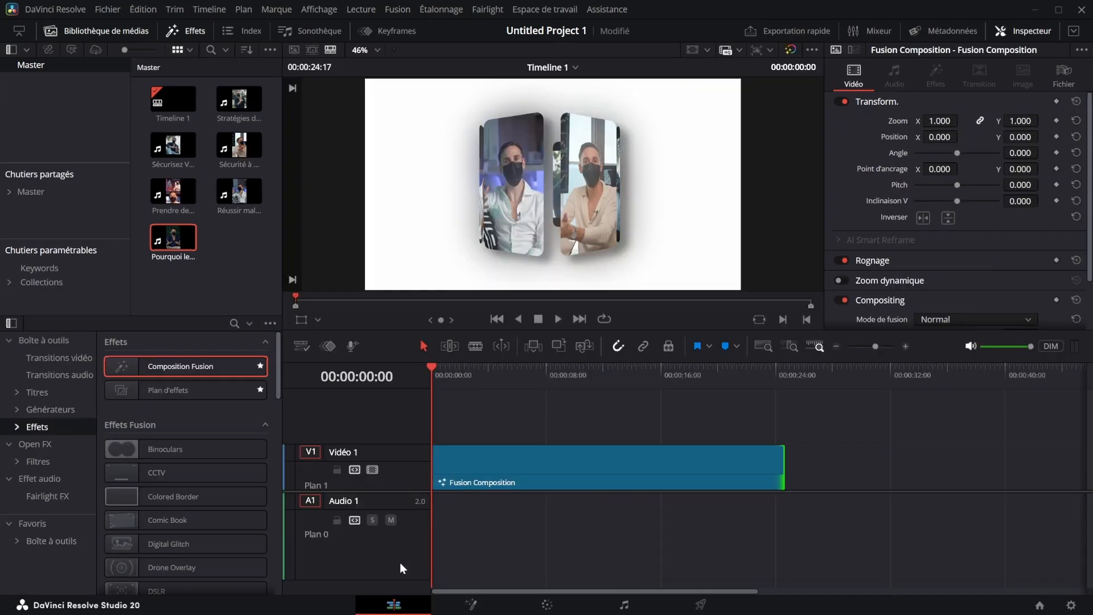